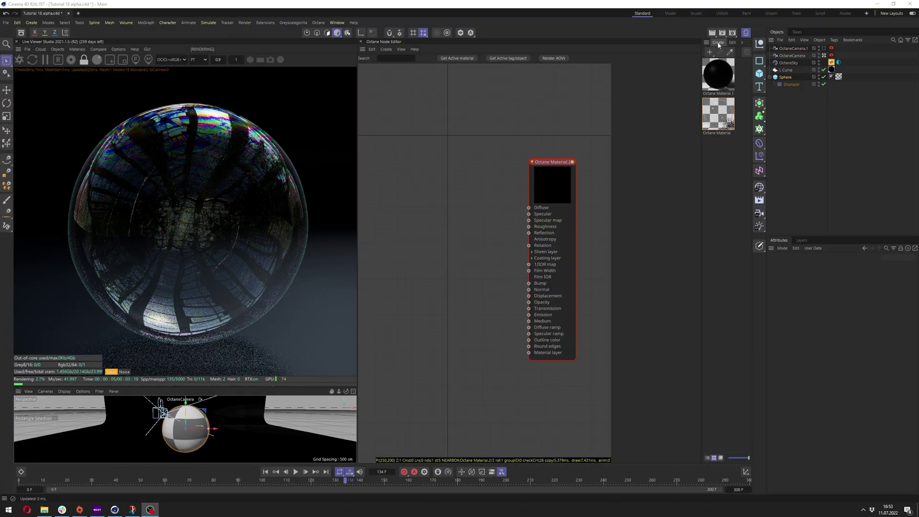
- Create a new Octane material
left_click(718, 42)
mouse_move(747, 71)
mouse_move(809, 73)
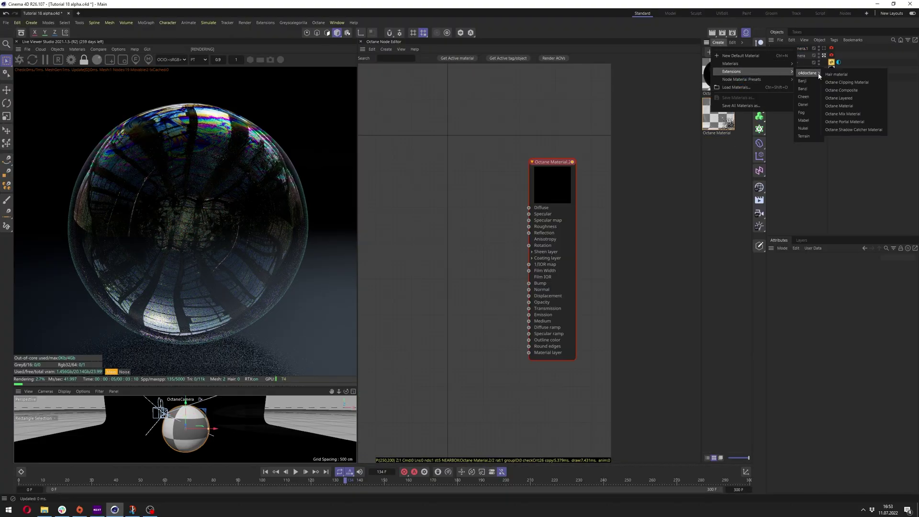
left_click(843, 106)
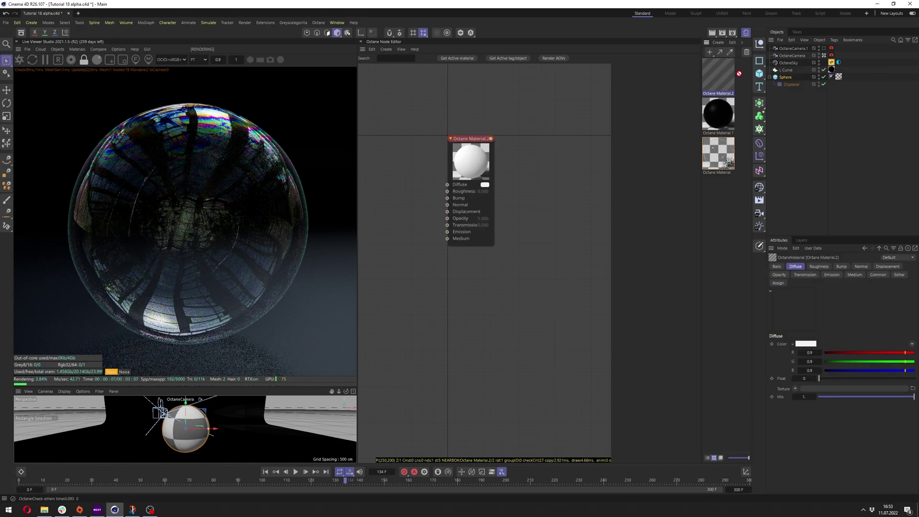
- Open the new material in the node editor and reposition its node to make room for inputs
double_click(710, 72)
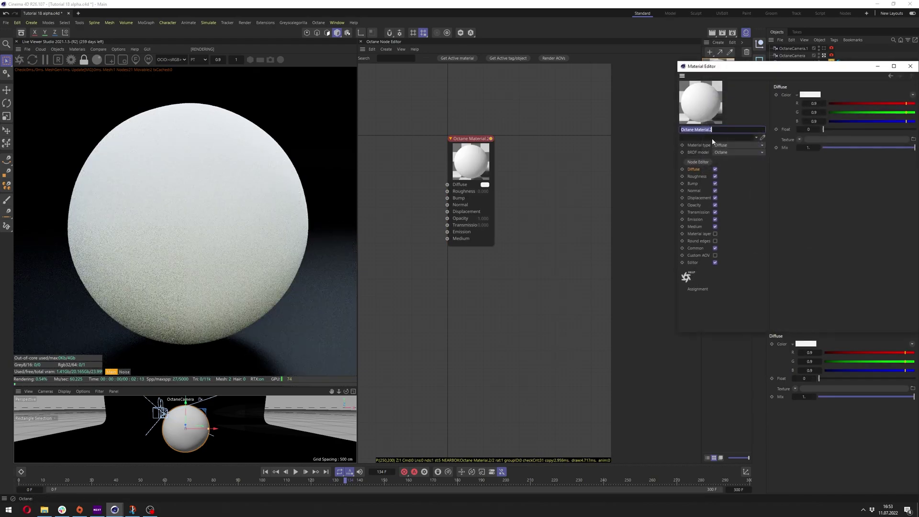
left_click(703, 163)
left_click(910, 67)
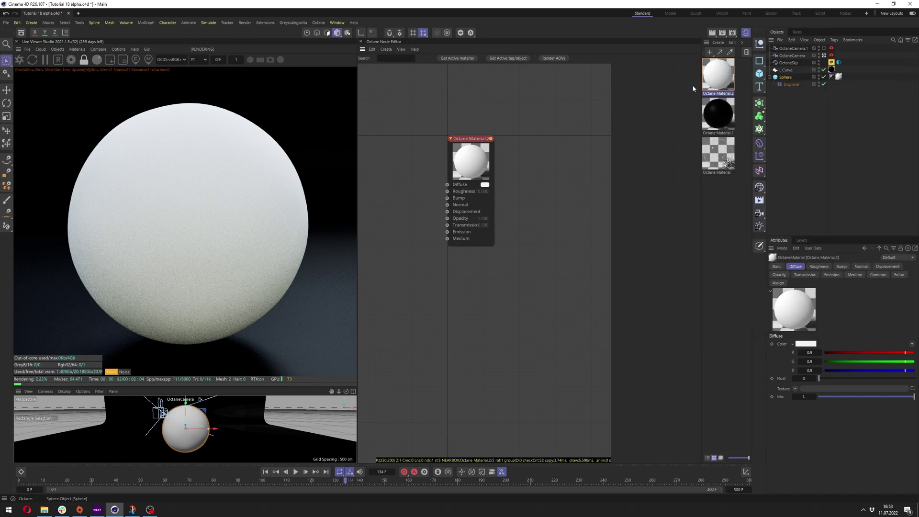
left_click(474, 155)
left_click_drag(455, 158, 550, 166)
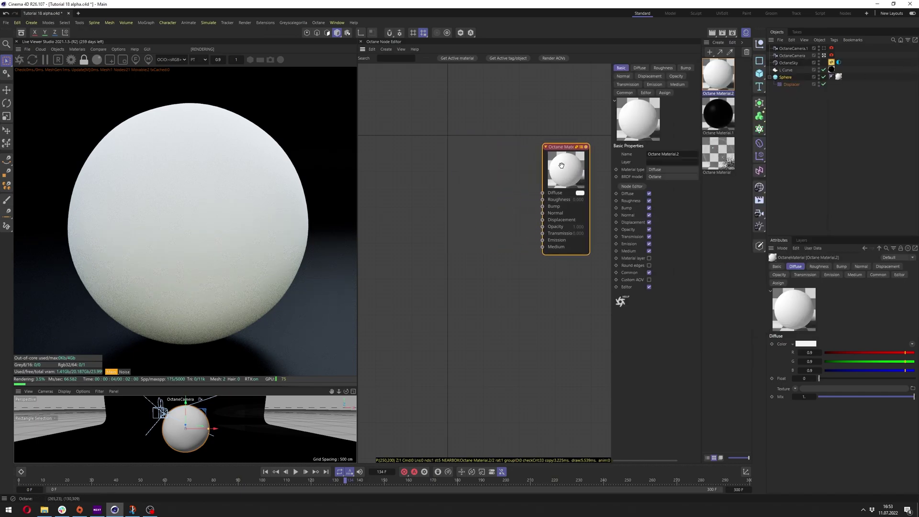
- Make the material Universal with the GGX (energy preserving) BRDF model and a Metallic float of 1
left_click(657, 171)
left_click(661, 218)
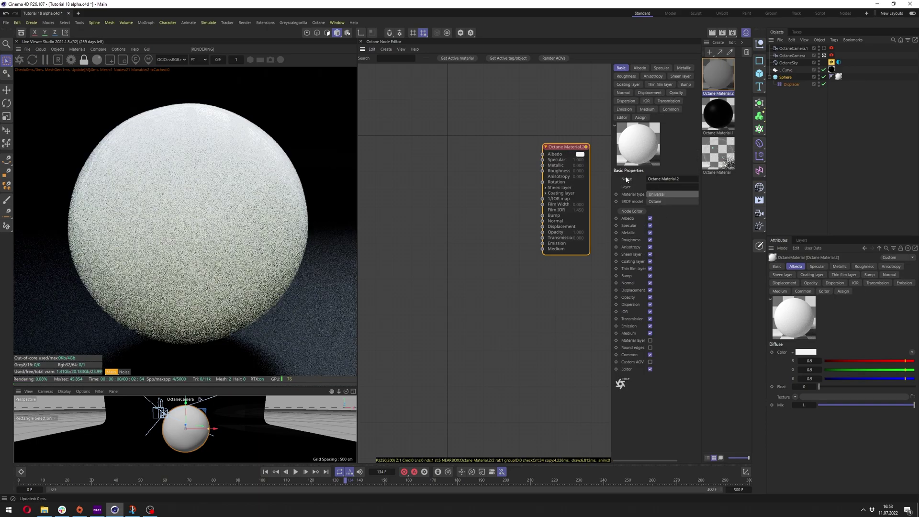
left_click(670, 201)
left_click(666, 234)
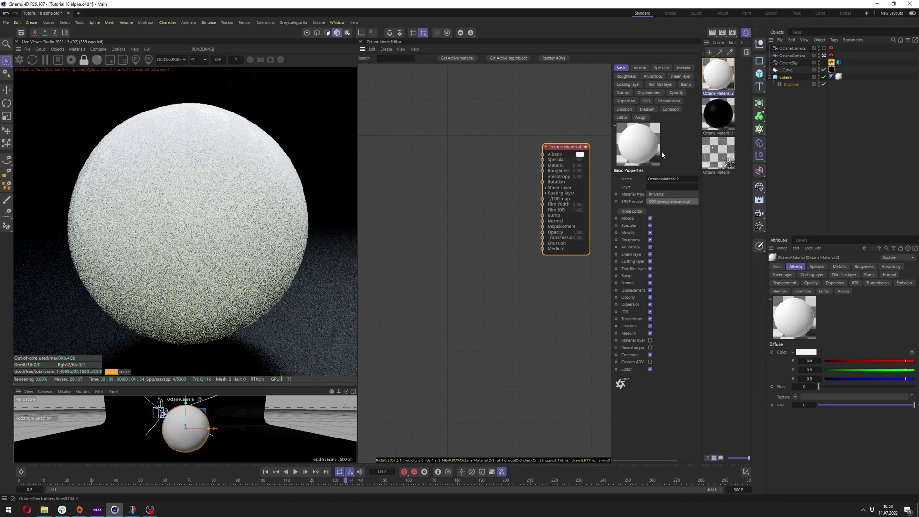
left_click(684, 68)
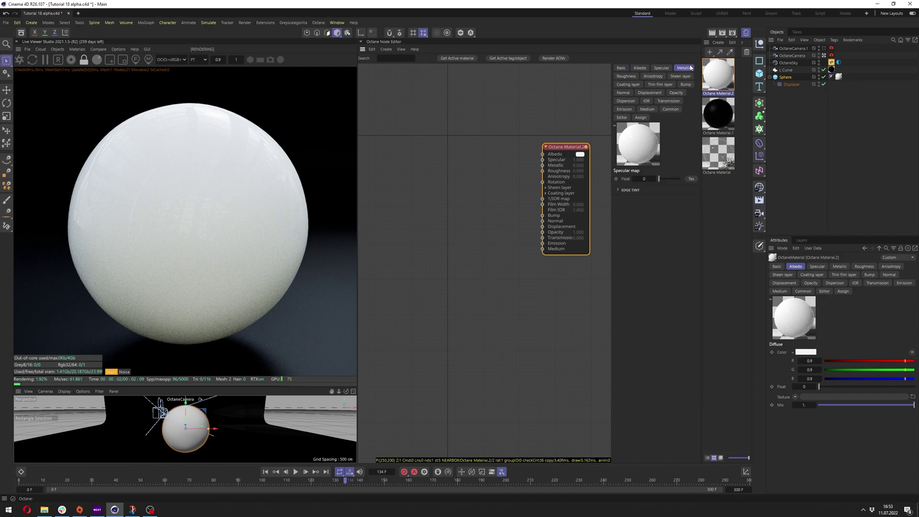
left_click_drag(660, 179, 718, 179)
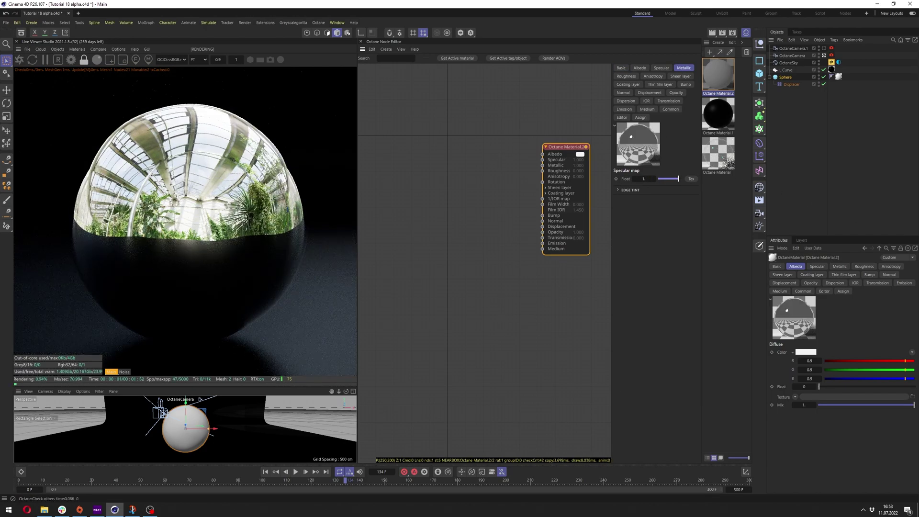
- Add a Composite texture node connected to the material's Film Width input
mouse_move(447, 190)
scroll(503, 206, "up", 2)
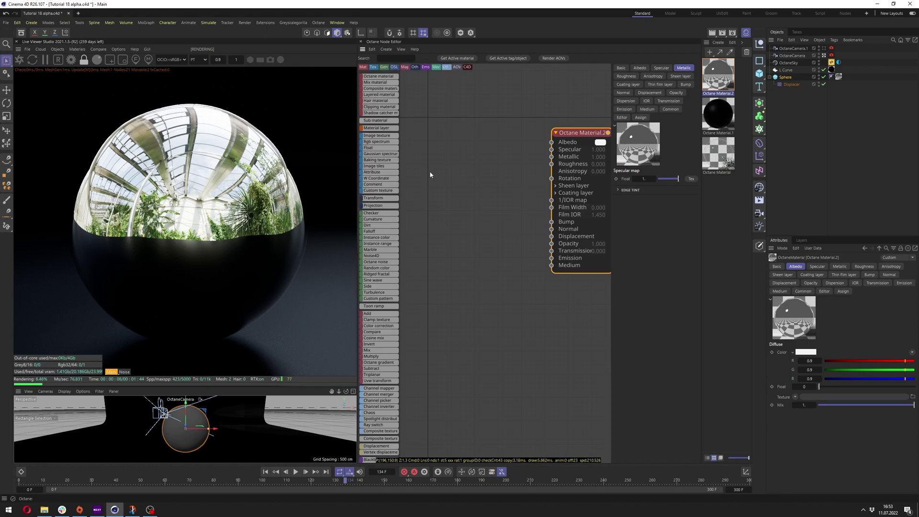
left_click(570, 215)
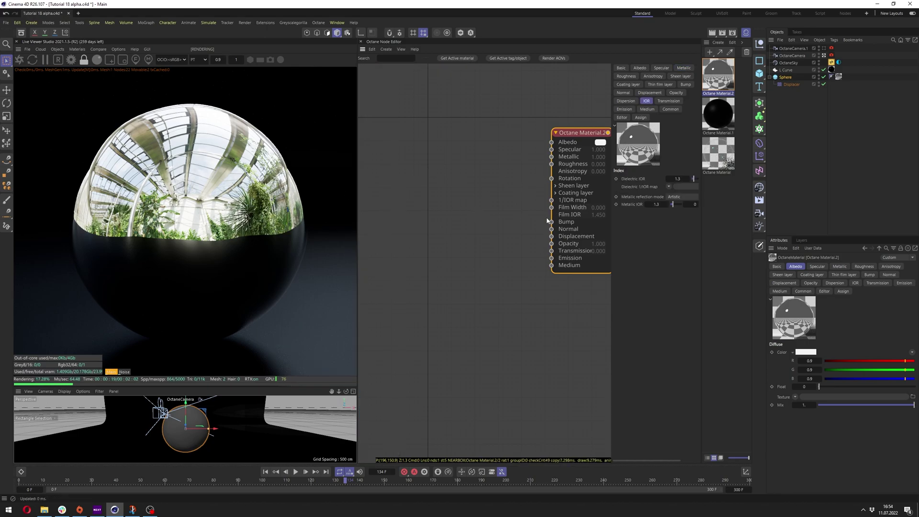
left_click_drag(556, 217, 477, 218)
type("COM")
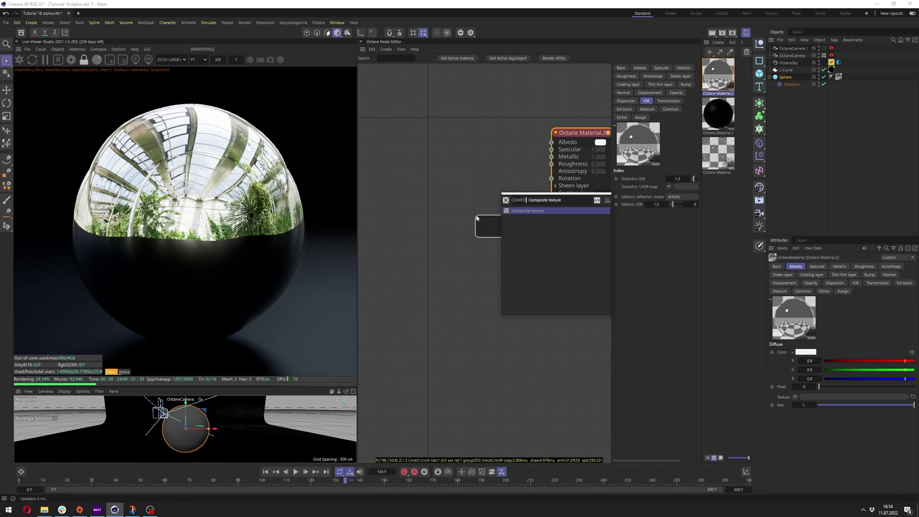
type("PO")
key("Return")
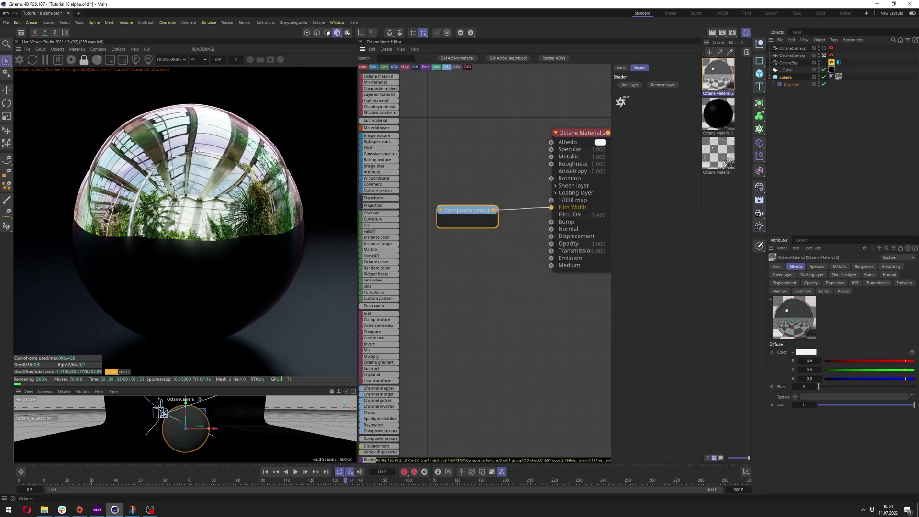
- Set the material's Roughness float to 1
left_click(588, 134)
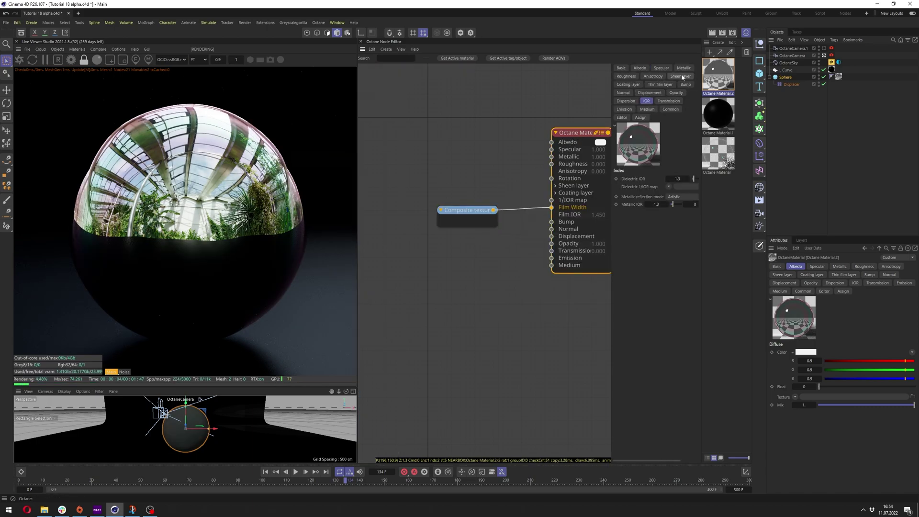
left_click(626, 76)
left_click_drag(671, 215, 704, 209)
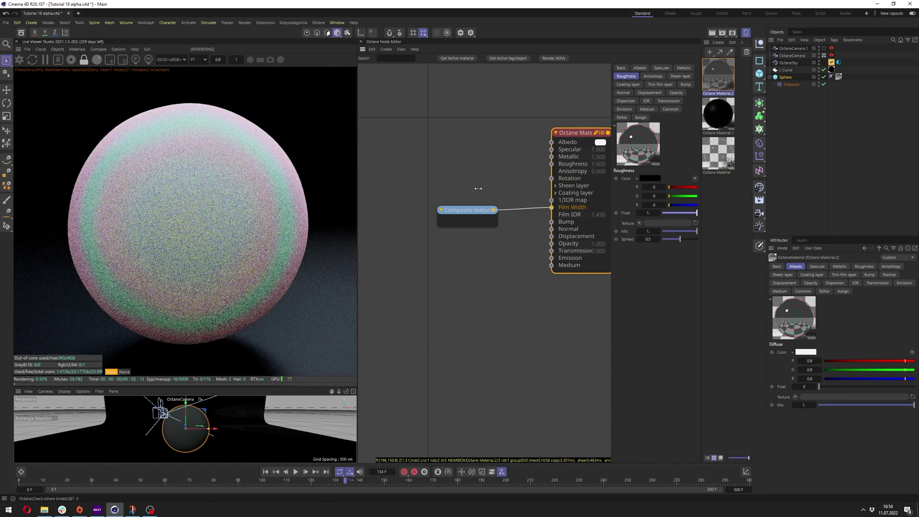
- Add three layers to the Composite texture and space out their nodes
left_click(462, 217)
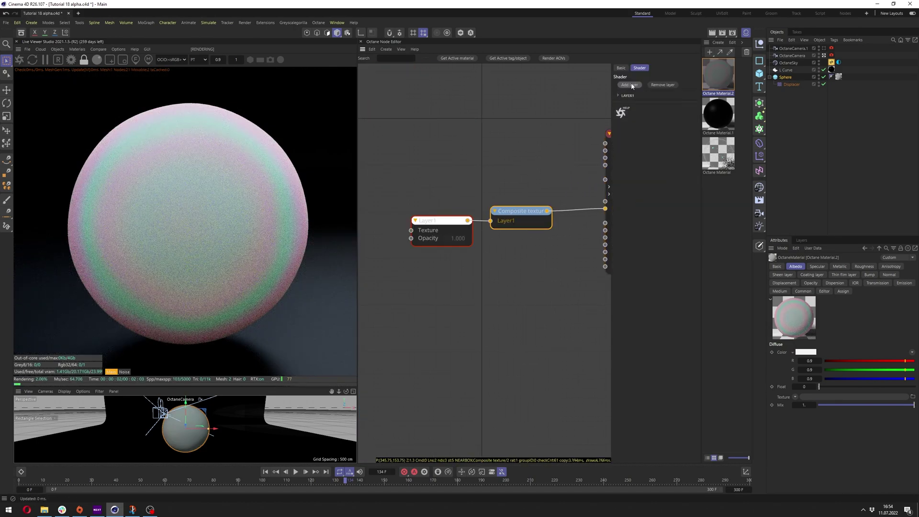
left_click_drag(551, 227, 558, 250)
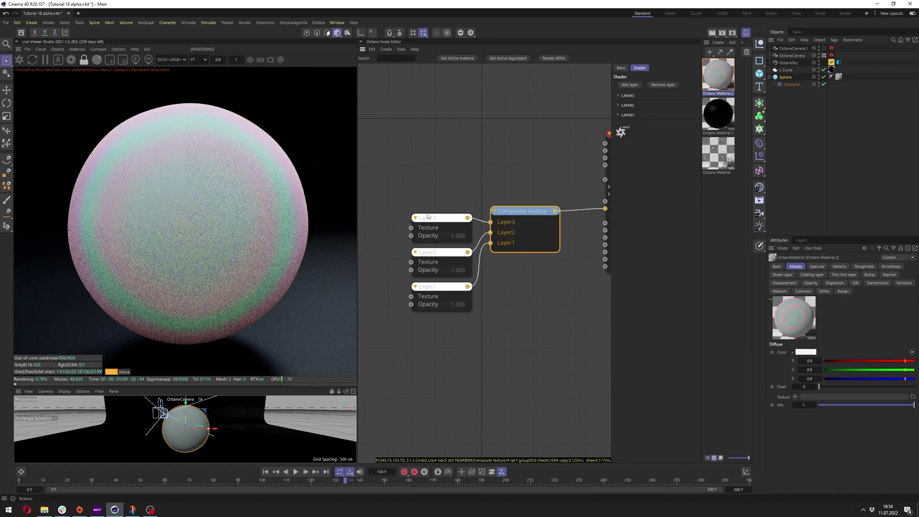
left_click_drag(434, 218, 428, 179)
left_click_drag(436, 252, 427, 218)
left_click_drag(436, 287, 427, 263)
left_click_drag(432, 221, 434, 223)
left_click_drag(433, 179, 429, 179)
- Connect a Gradient node to Layer1's Texture input and preview it in solo mode
middle_click_drag(400, 273, 474, 268)
left_click_drag(476, 266, 401, 268)
type("gradient")
key("Return")
key("alt+w")
middle_click_drag(404, 273, 486, 265)
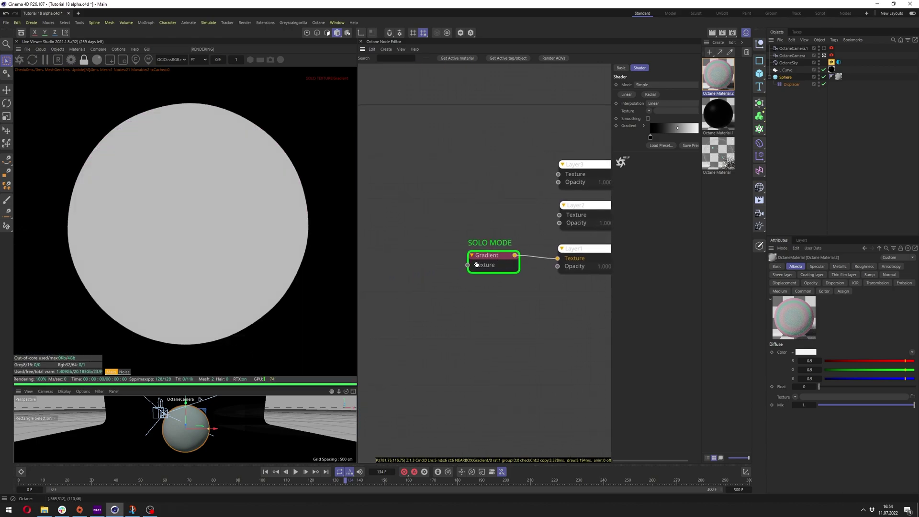
- Feed a SineWave node with a Transform node into the Gradient's Texture input and end the solo preview
left_click_drag(486, 267, 486, 270)
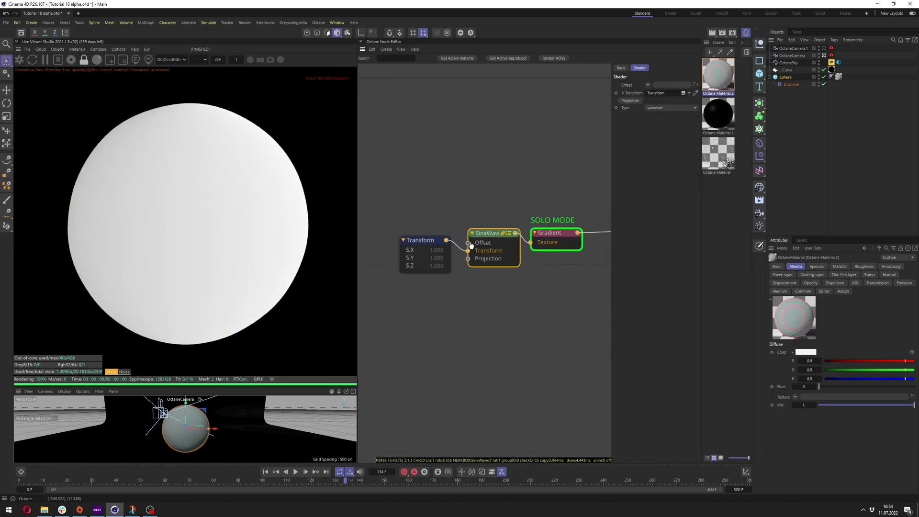
left_click(424, 241)
middle_click_drag(557, 245, 489, 235)
right_click(490, 235)
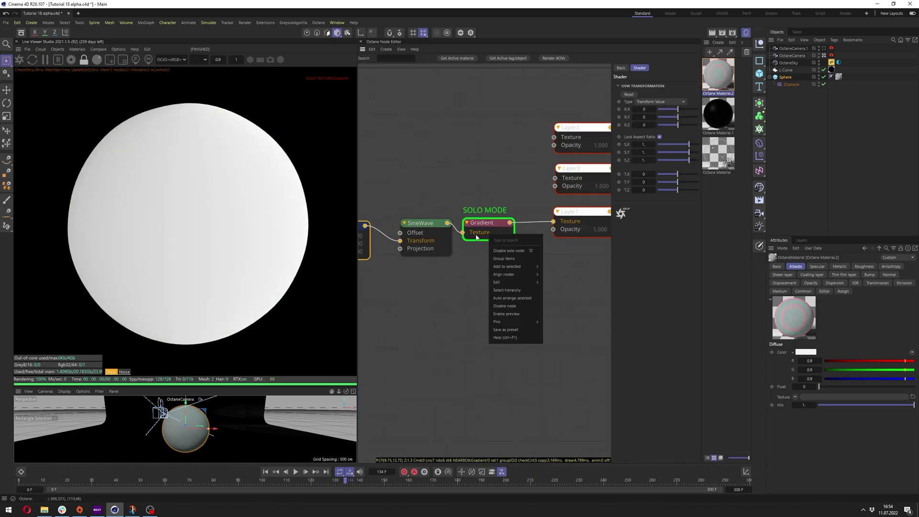
- Invert the sine wave's Gradient so that it runs from white to black
left_click(428, 224)
left_click(494, 224)
mouse_move(651, 161)
left_mouse_down()
mouse_move(693, 162)
mouse_move(649, 162)
left_mouse_up()
middle_click_drag(416, 199, 486, 181)
left_click(435, 224)
left_click(502, 216)
mouse_move(650, 161)
left_mouse_down()
mouse_move(683, 162)
mouse_move(649, 163)
left_mouse_up()
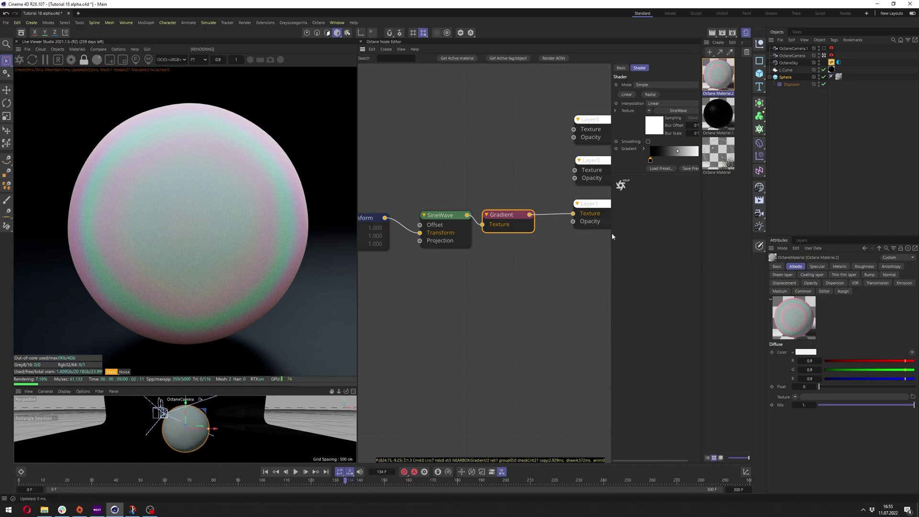
left_click_drag(612, 233, 528, 233)
left_click_drag(693, 161, 603, 161)
left_click_drag(567, 161, 694, 162)
left_click_drag(603, 160, 527, 168)
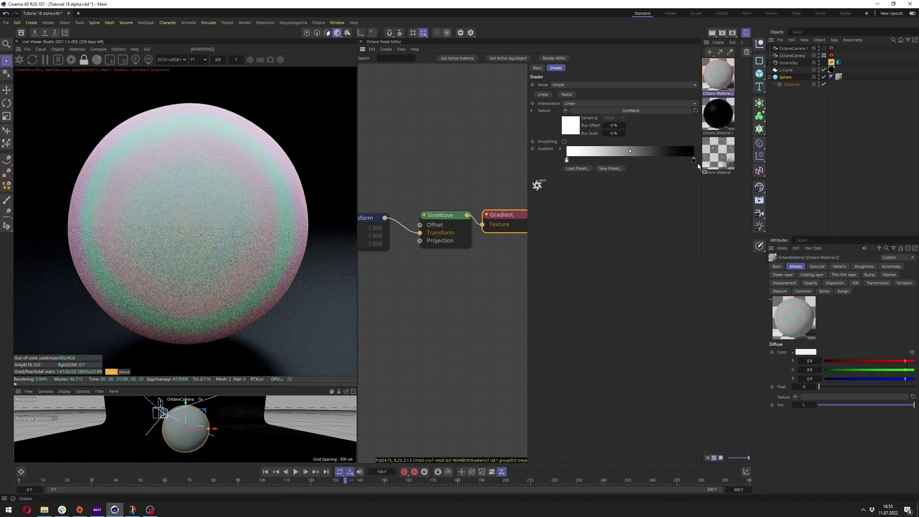
left_click_drag(694, 161, 724, 163)
- Adjust the white knot of the Gradient feeding Layer1
left_click_drag(528, 175, 607, 175)
middle_click_drag(574, 192, 476, 178)
left_click_drag(557, 161, 526, 165)
middle_click_drag(397, 198, 457, 192)
left_click(457, 194)
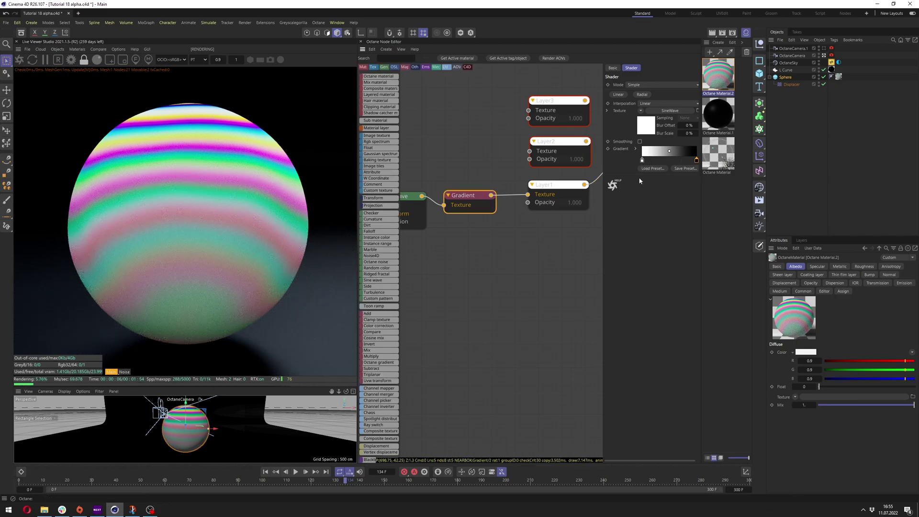
mouse_move(643, 163)
left_mouse_down()
mouse_move(682, 162)
mouse_move(641, 162)
left_mouse_up()
middle_click_drag(499, 195, 433, 223)
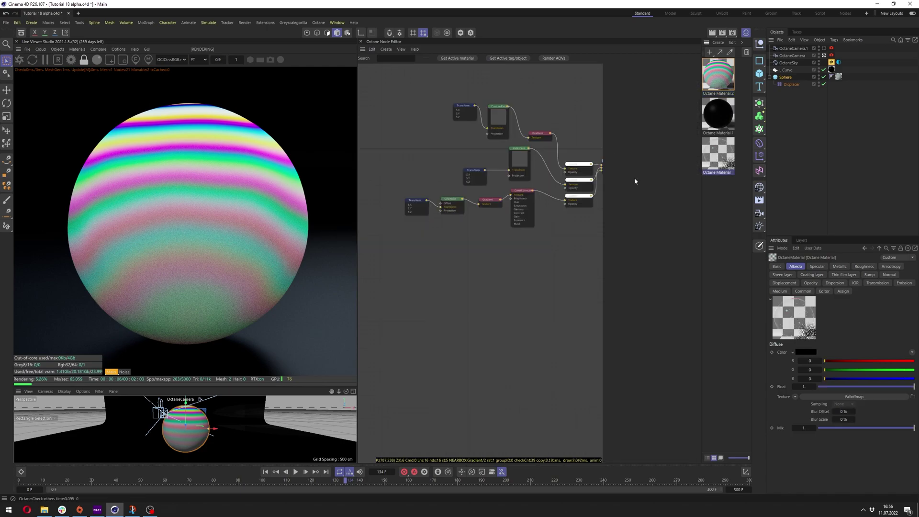
- Add a Procedural effects pattern node, connect it to Layer2's Texture input and preview it in solo mode
left_click_drag(564, 237, 534, 226)
middle_click_drag(477, 234, 556, 202)
left_click_drag(548, 203, 437, 154)
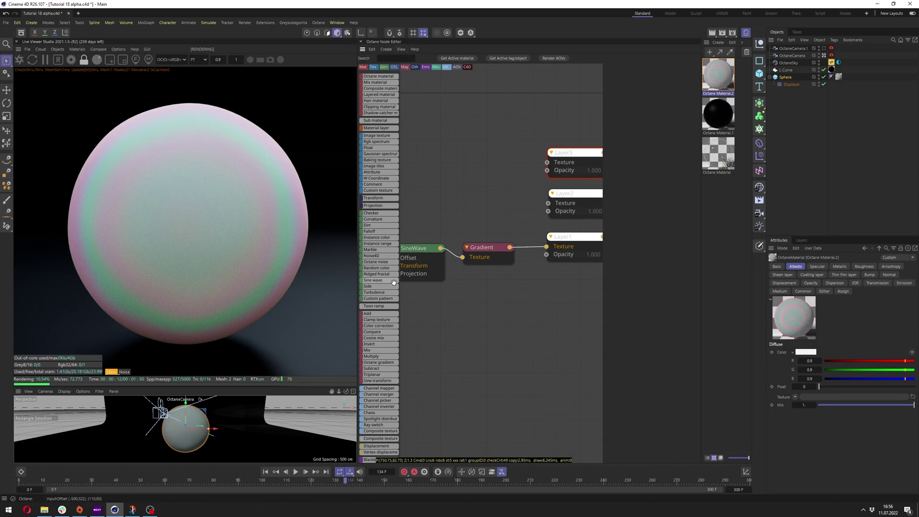
mouse_move(378, 299)
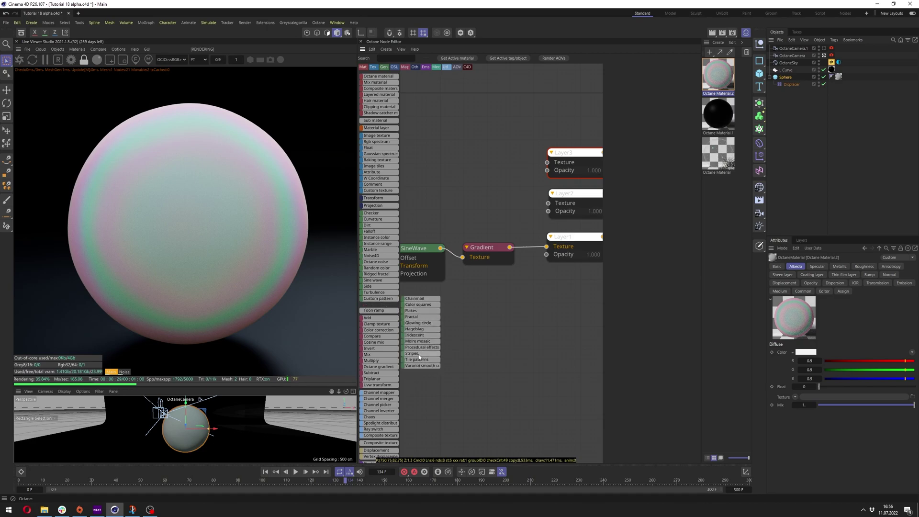
left_click_drag(421, 349, 452, 166)
left_click_drag(548, 203, 486, 184)
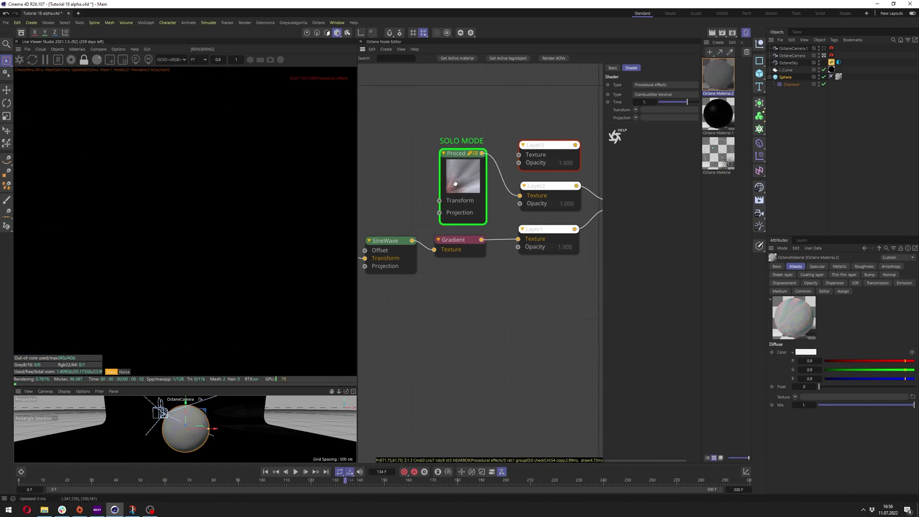
left_click_drag(471, 172, 466, 172)
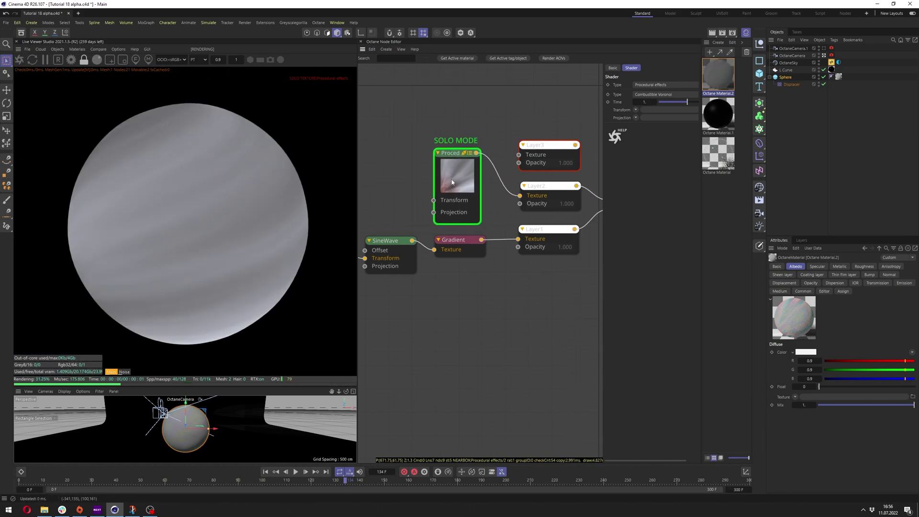
- Change the procedural effect's type to Particles and preview the node on its own
left_click(651, 95)
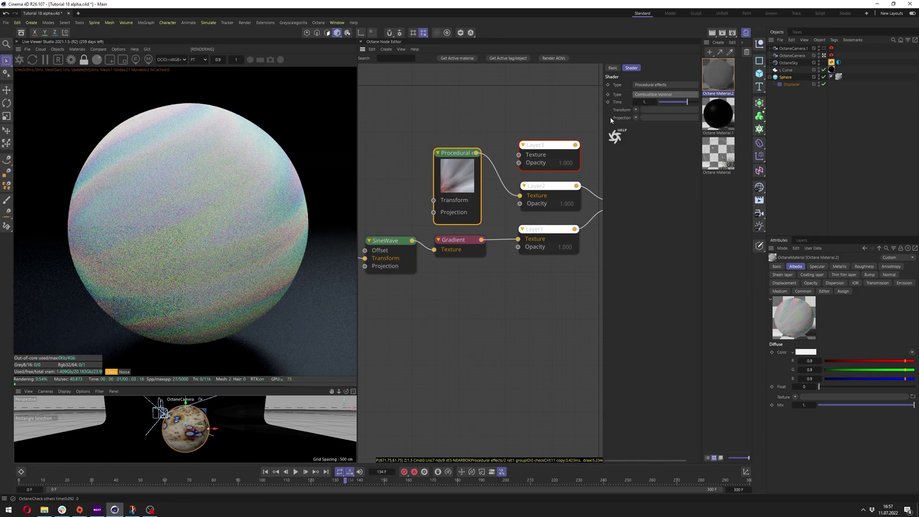
left_click(651, 95)
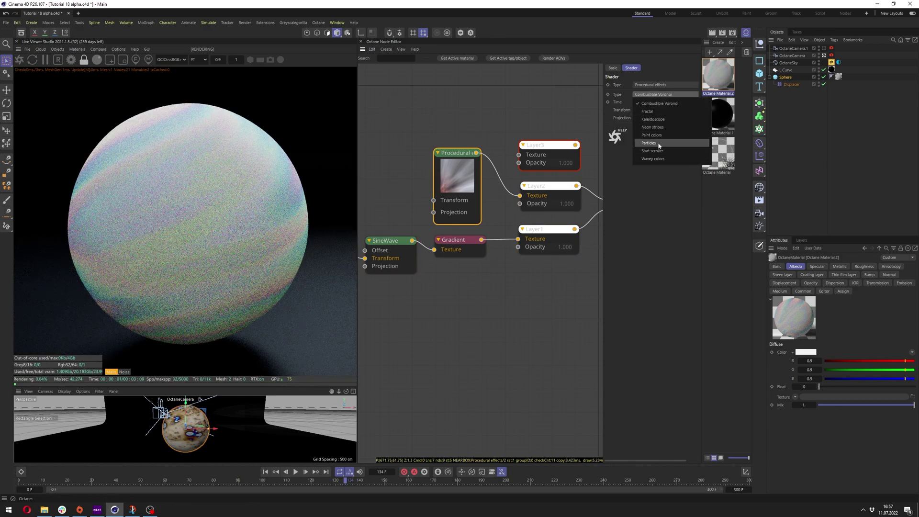
left_click(659, 144)
left_click(474, 183)
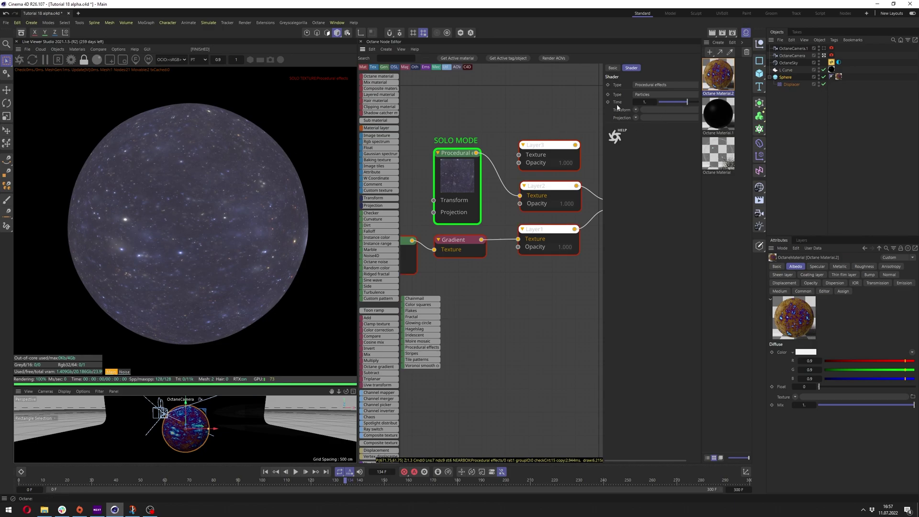
- Undo a trial change of the procedural effect's Time value and turn off the node's solo mode
left_click_drag(690, 106, 676, 110)
key("ctrl+z")
middle_click_drag(574, 194, 515, 240)
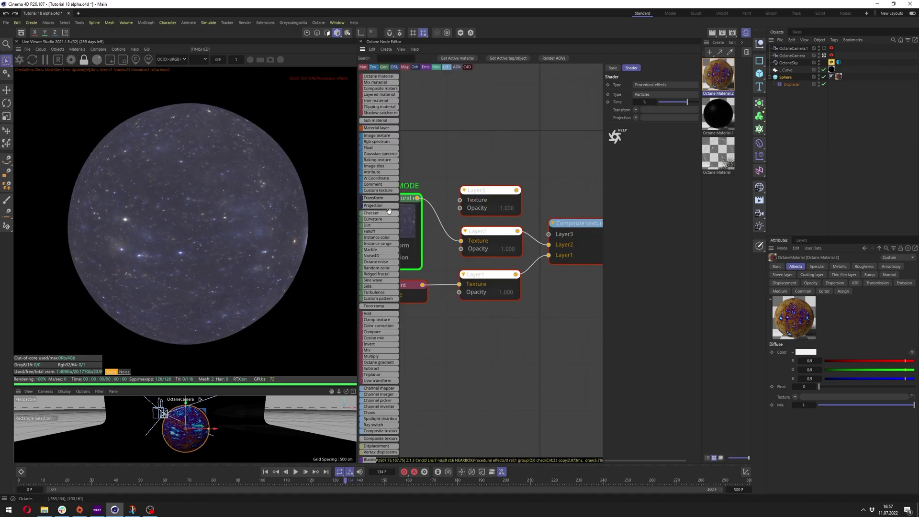
right_click(402, 242)
left_click(422, 252)
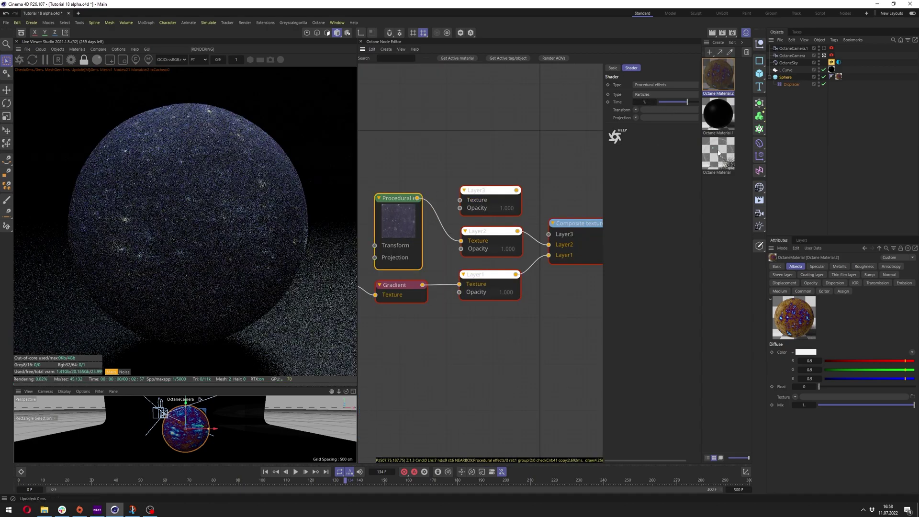
- Set Layer2's blend mode to Soft light and nudge the procedural effects and Layer2 nodes into place
left_click(718, 155)
left_click(718, 74)
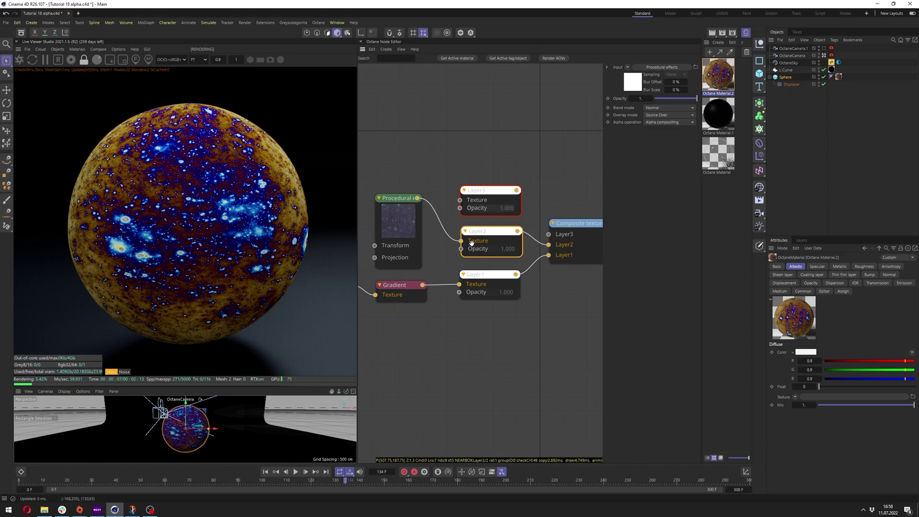
mouse_move(473, 243)
left_mouse_down()
mouse_move(480, 237)
mouse_move(476, 245)
left_mouse_up()
mouse_move(413, 226)
left_mouse_down()
mouse_move(429, 222)
mouse_move(415, 228)
left_mouse_up()
left_click_drag(498, 235, 492, 236)
left_click(661, 108)
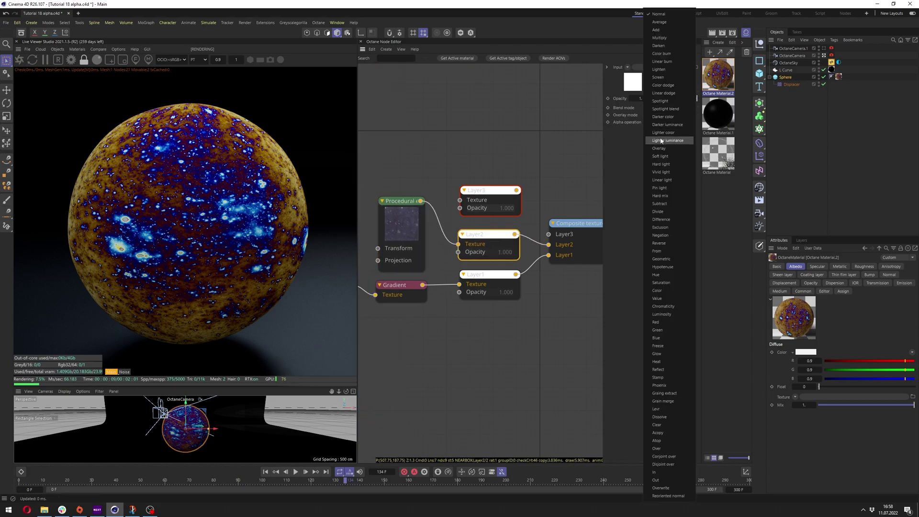
left_click(660, 156)
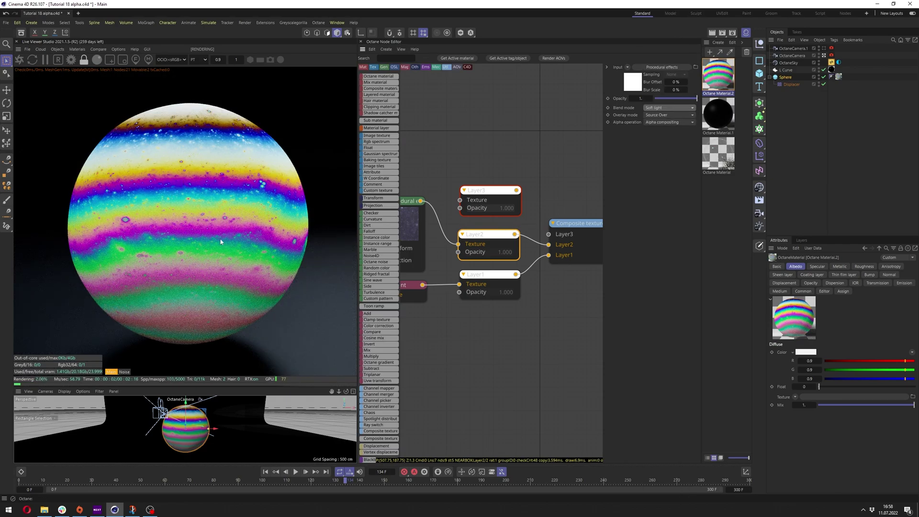
- Move the Gradient, SineWave and Transform nodes away from Layer1 to make room in the chain
middle_click_drag(472, 288, 545, 262)
left_click(528, 281)
left_click_drag(528, 308, 367, 258)
middle_click_drag(455, 288, 565, 277)
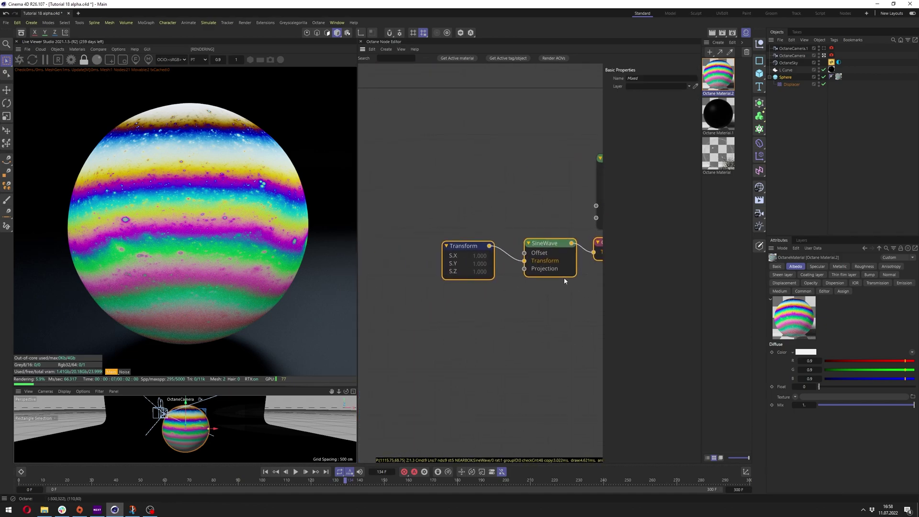
left_click_drag(475, 248, 394, 249)
middle_click_drag(526, 203, 416, 208)
- Try a different Time value on the procedural effects node feeding Layer2 and undo it
left_click(508, 187)
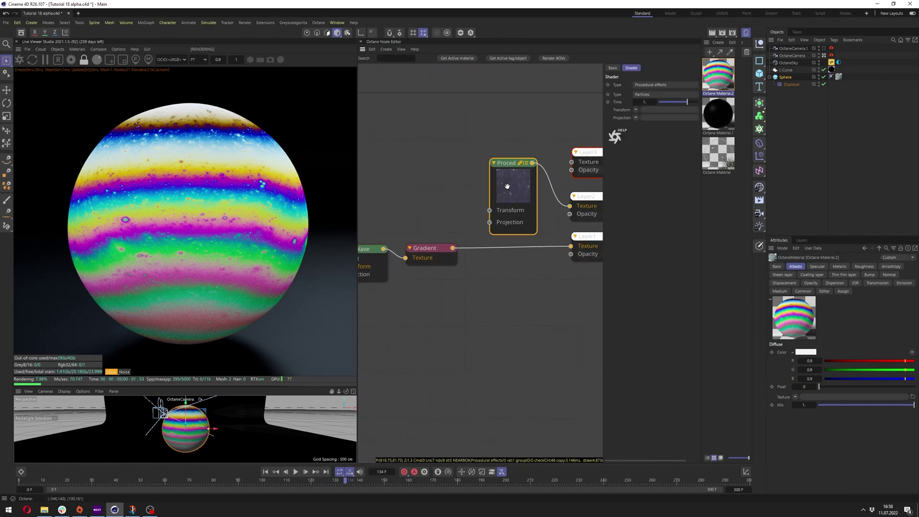
mouse_move(684, 102)
left_mouse_down()
mouse_move(668, 103)
mouse_move(679, 103)
left_mouse_up()
key("ctrl+z")
- Insert a Color correction node between the Gradient and Layer1 and set its Gain to 1.5
middle_click_drag(484, 228, 475, 194)
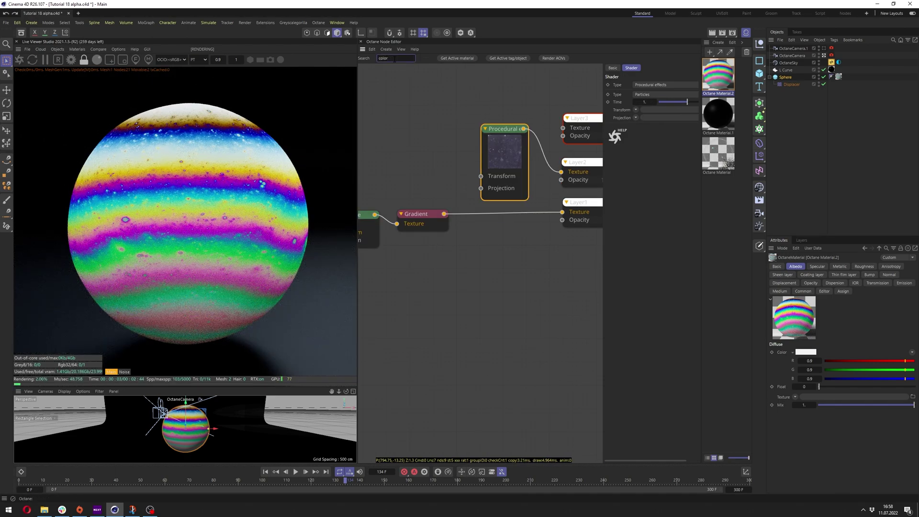
key("Return")
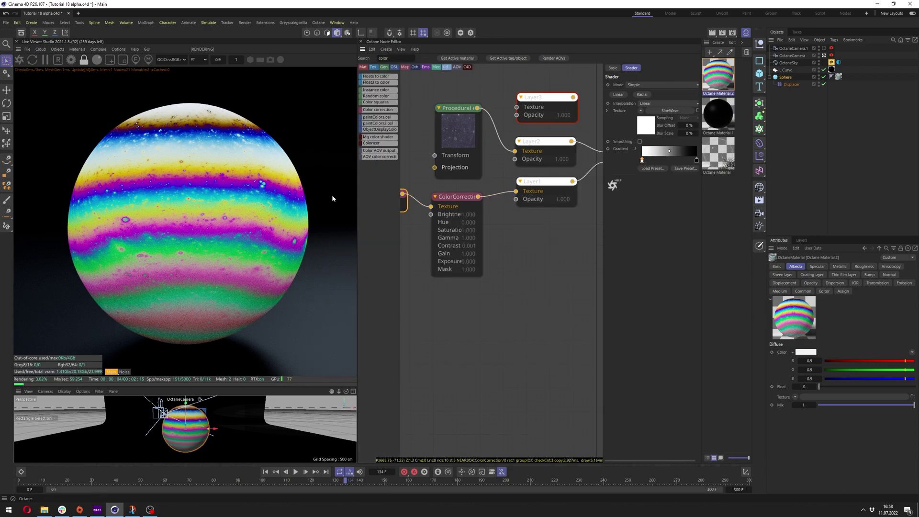
middle_click_drag(450, 205, 496, 206)
left_click(501, 204)
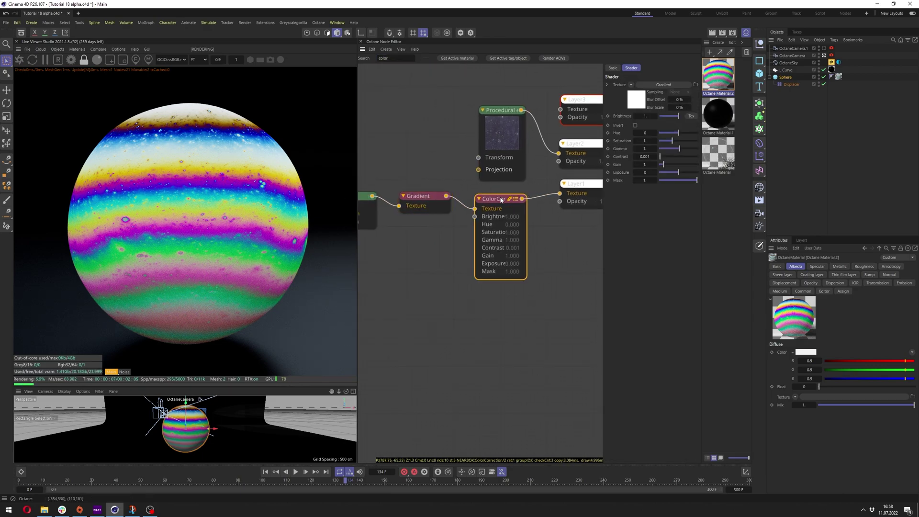
mouse_move(671, 166)
left_mouse_down()
mouse_move(709, 165)
mouse_move(660, 167)
left_mouse_up()
scroll(648, 163, "up", 3)
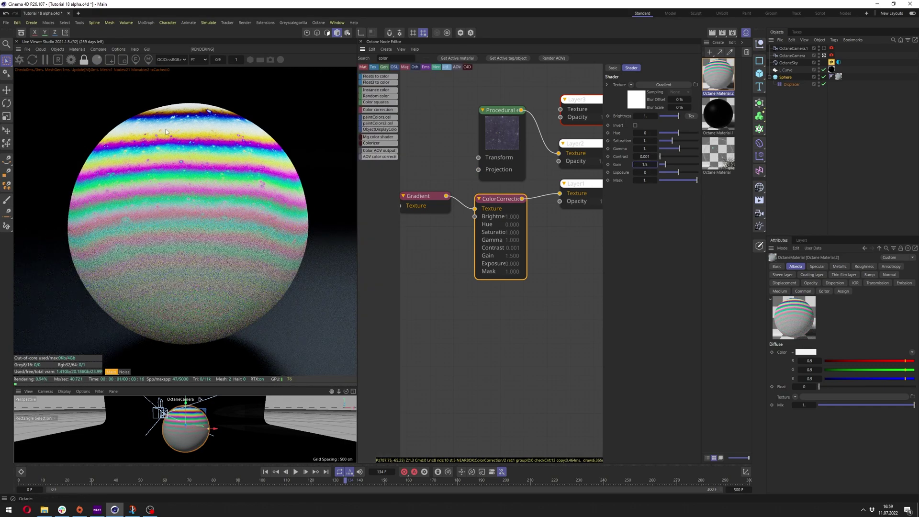
- Connect the Layer3 node to the Composite texture's Layer3 input
middle_click_drag(465, 148, 398, 195)
left_click_drag(431, 176, 426, 177)
middle_click_drag(538, 142, 474, 158)
left_click(488, 164)
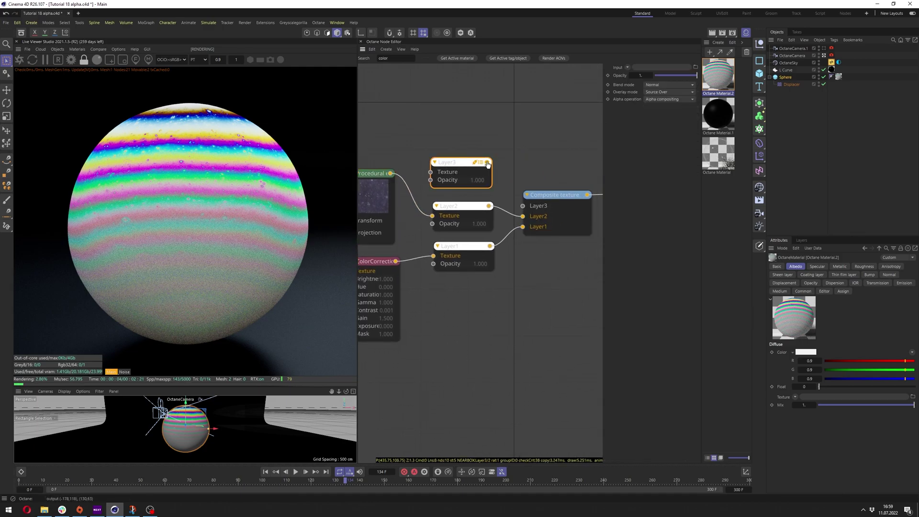
left_click_drag(523, 210, 523, 208)
- Duplicate the procedural effects node above the original and connect the copy to Layer3's Texture input
middle_click_drag(422, 176, 512, 204)
left_click(512, 205)
left_click_drag(461, 232, 465, 148, "ctrl")
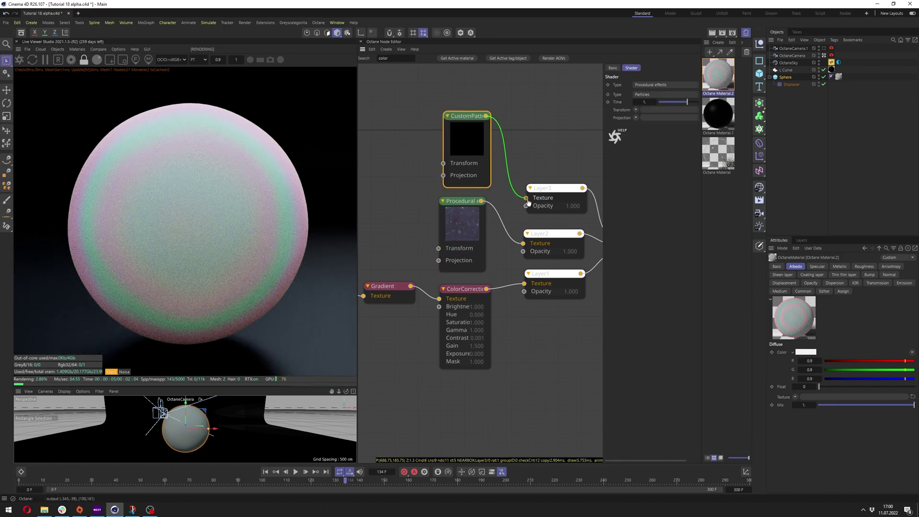
left_click_drag(529, 202, 529, 201)
left_click_drag(472, 137, 471, 132)
- Change the duplicated pattern's type to Paint colors and preview the node in solo mode
left_click(645, 94)
left_click(651, 135)
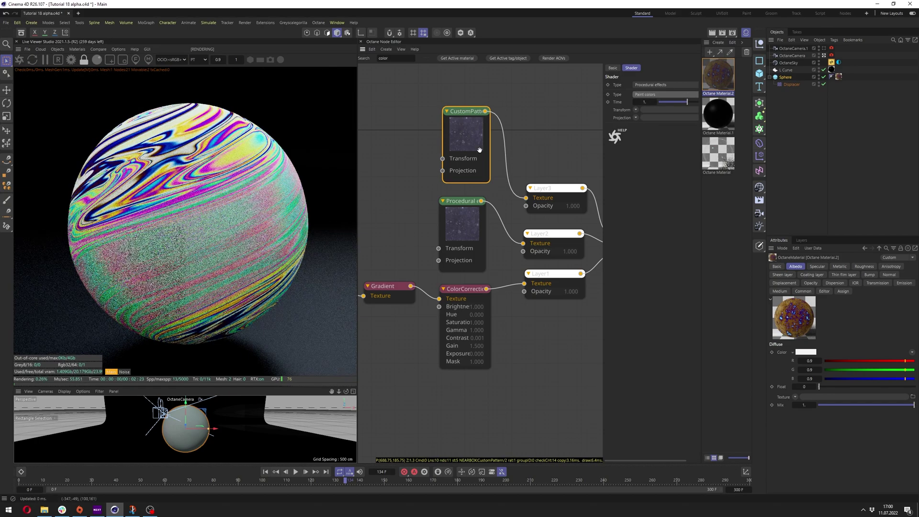
mouse_move(377, 205)
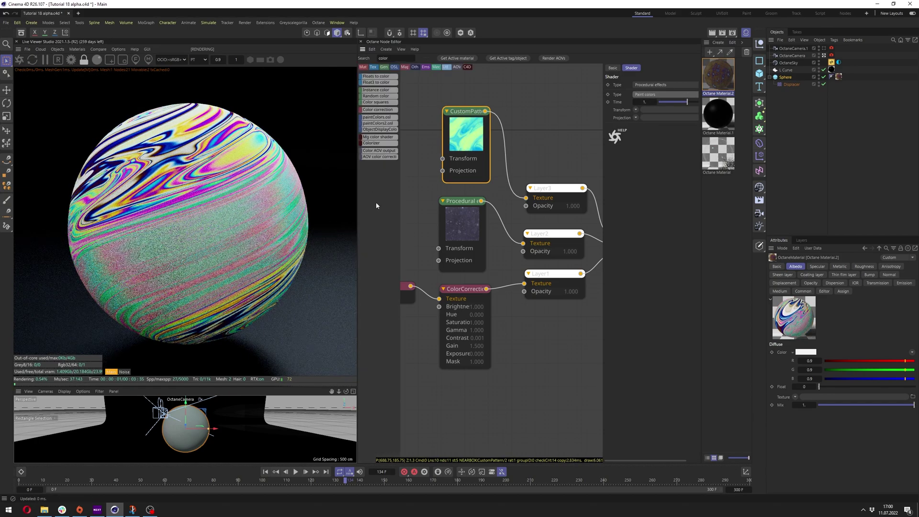
right_click(481, 127)
left_click(497, 145)
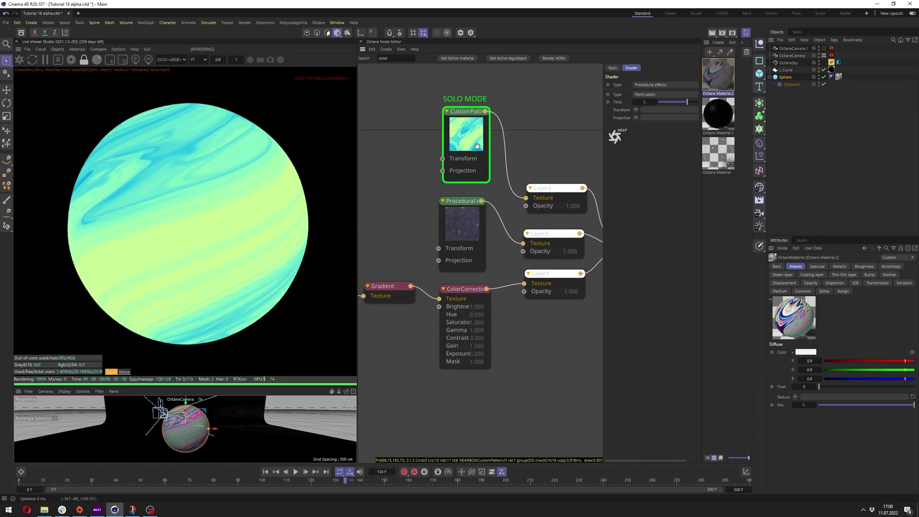
- Add a Transform node to the paint colors pattern, set its uniform scale to 0.061 and leave solo mode
left_click_drag(374, 148, 373, 148)
double_click(422, 139)
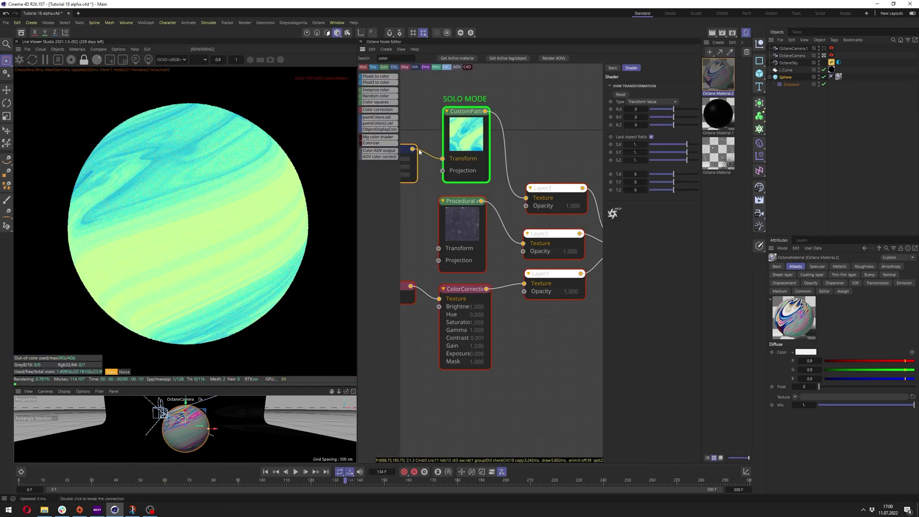
middle_click_drag(391, 154, 458, 158)
left_click_drag(435, 151, 421, 149)
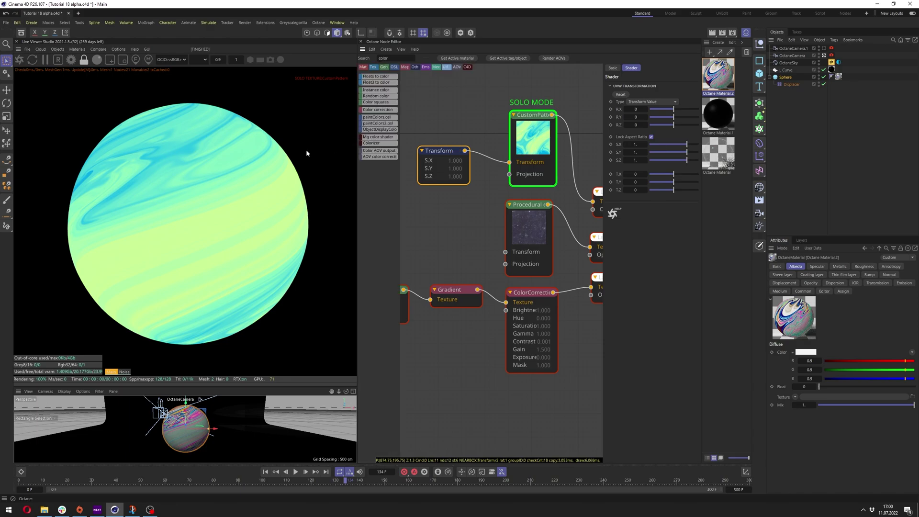
left_click_drag(686, 144, 675, 144)
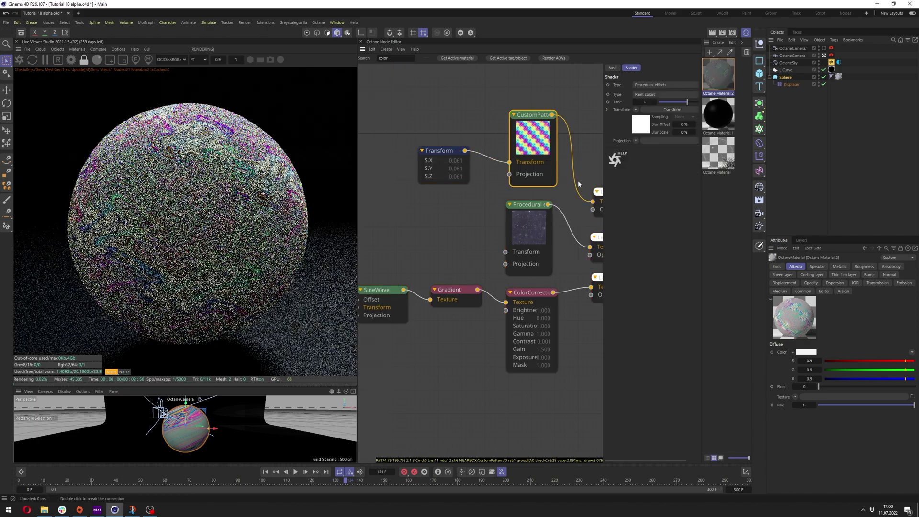
- Try Soft light as Layer3's blend mode and set it to Overlay instead
middle_click_drag(518, 148, 394, 138)
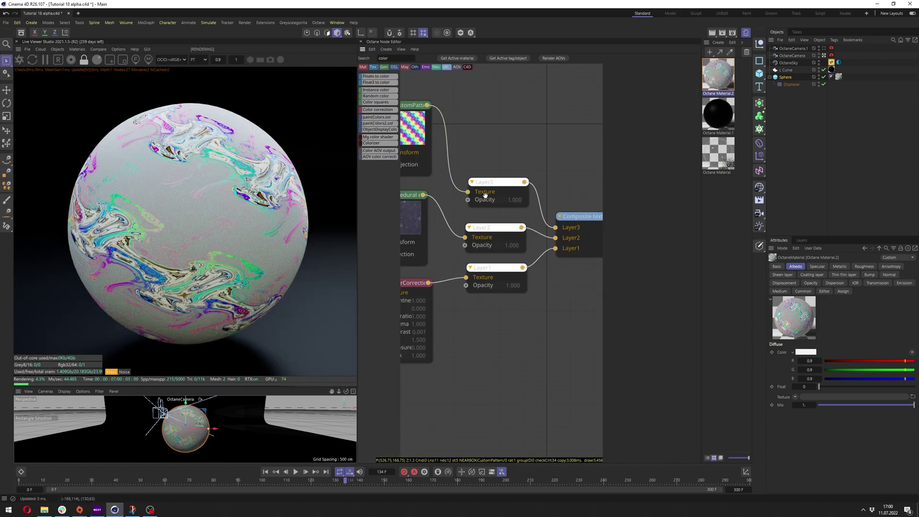
left_click(485, 195)
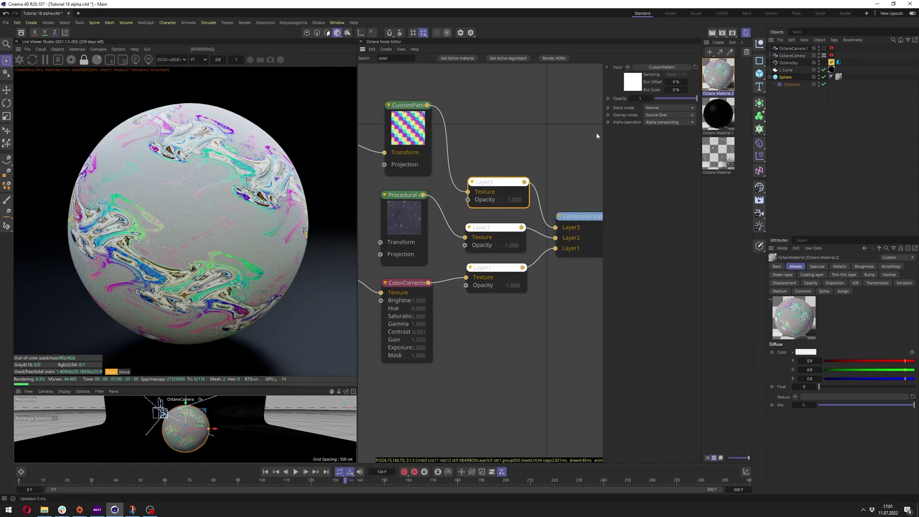
left_click(669, 108)
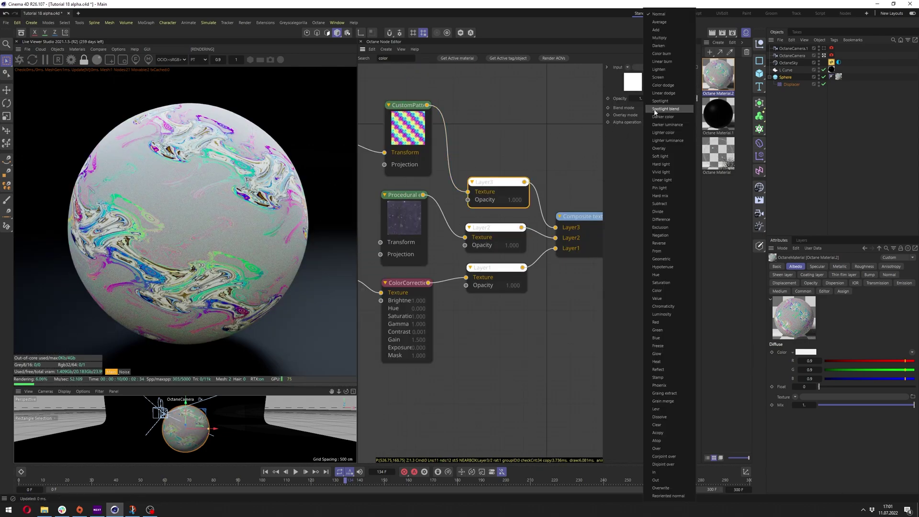
left_click(661, 157)
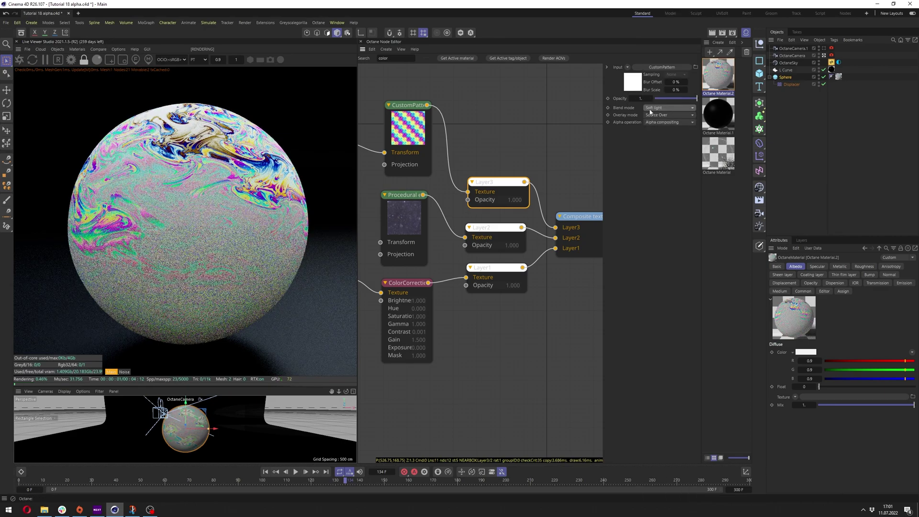
left_click(669, 108)
left_click(659, 148)
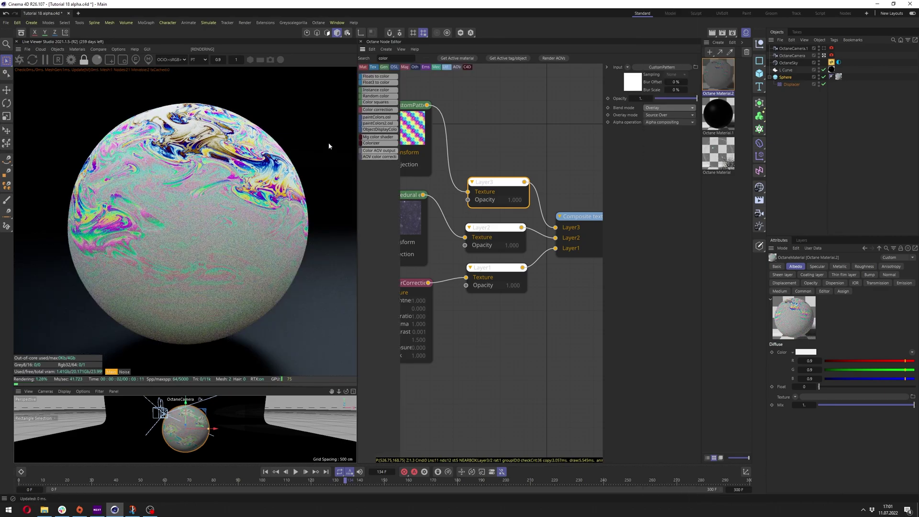
- Move the paint colors pattern and its Transform aside and insert an Octane gradient between the pattern and Layer3
middle_click_drag(449, 146, 571, 154)
left_click_drag(406, 103, 535, 176)
left_click_drag(533, 143, 434, 143)
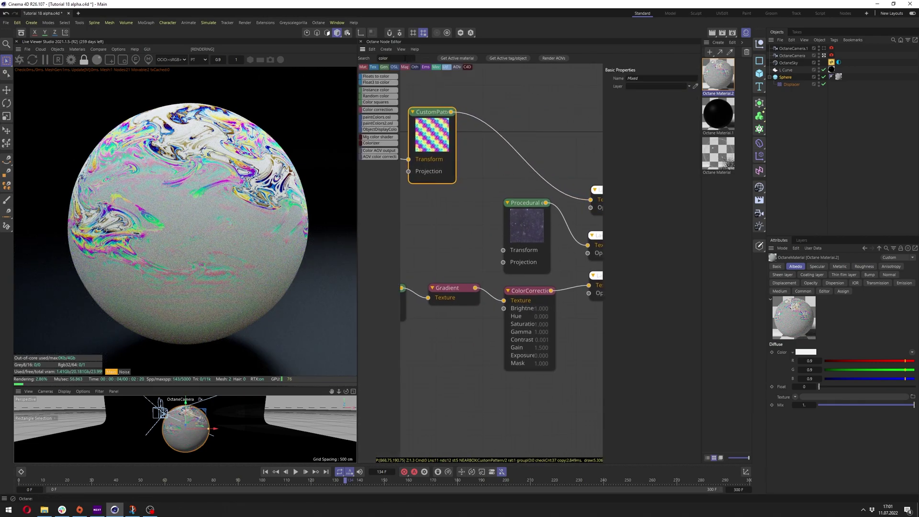
type("gradin")
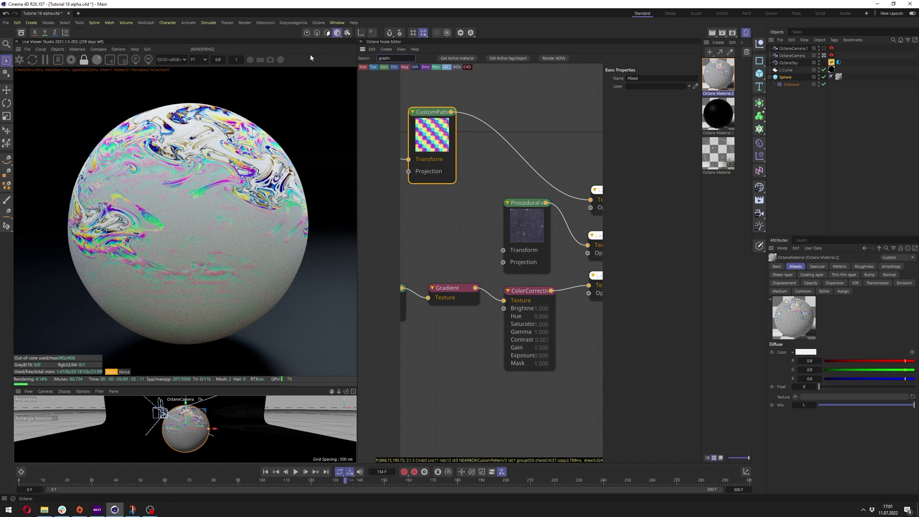
key("BackSpace")
left_click_drag(379, 84, 515, 148)
left_click_drag(517, 149, 527, 159)
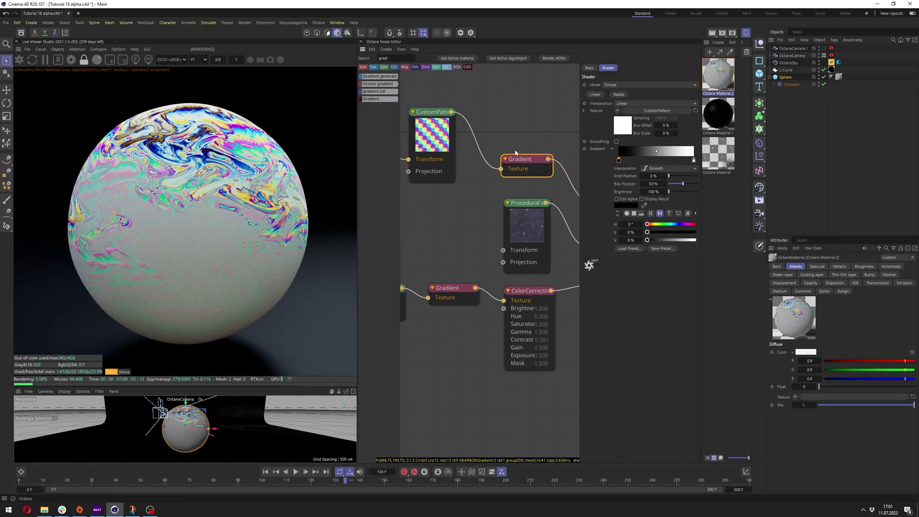
- Lighten the black knot of the gradient feeding Layer3 to a value of 40%
right_click(530, 172)
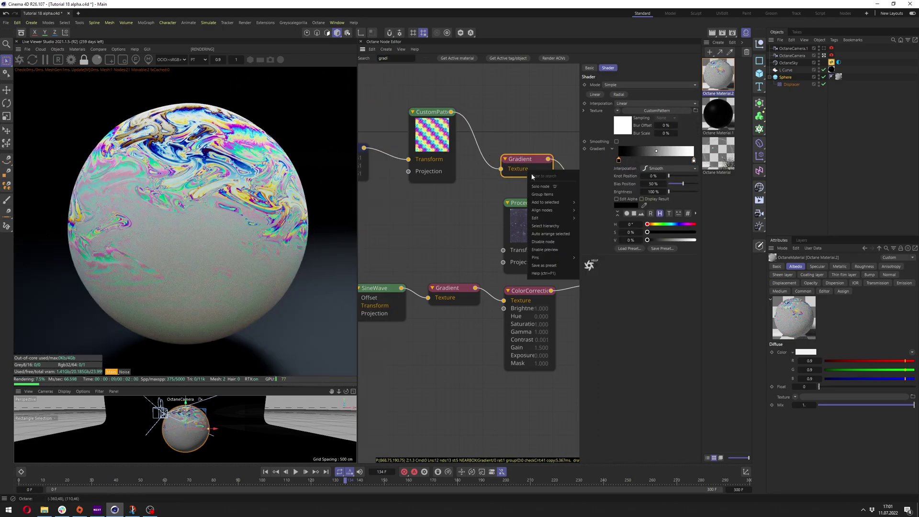
left_click(445, 156)
left_click(532, 163)
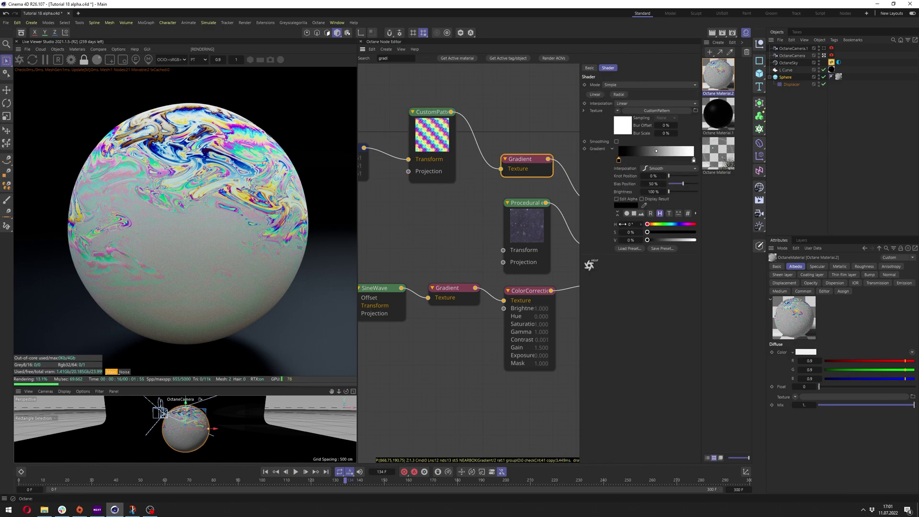
left_click_drag(647, 240, 668, 241)
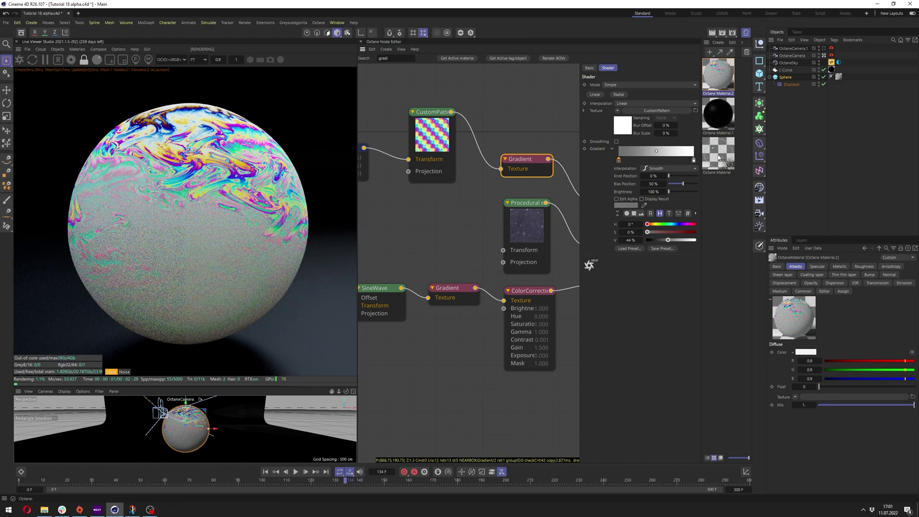
middle_click_drag(509, 226, 460, 222)
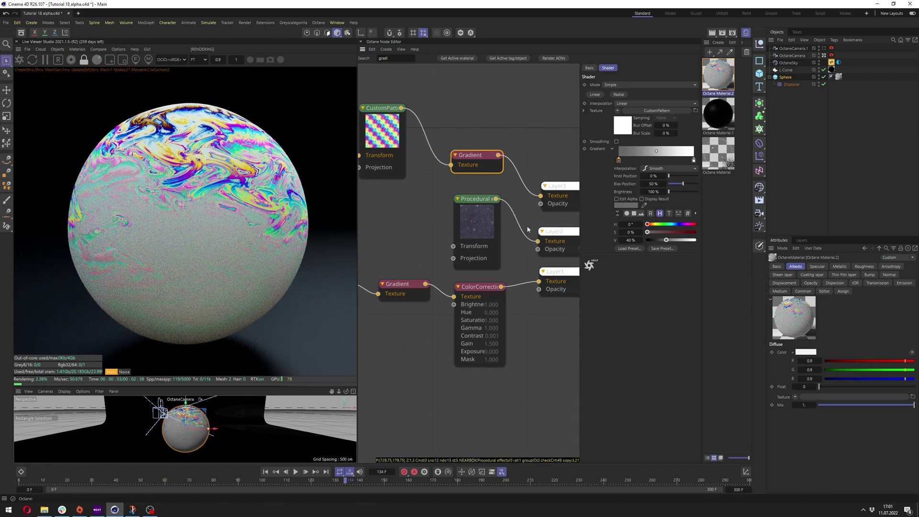
- Set the roughness float of the main Octane material to 0.04
middle_click_drag(459, 229, 528, 218)
left_click(553, 223)
middle_click_drag(554, 186, 414, 171)
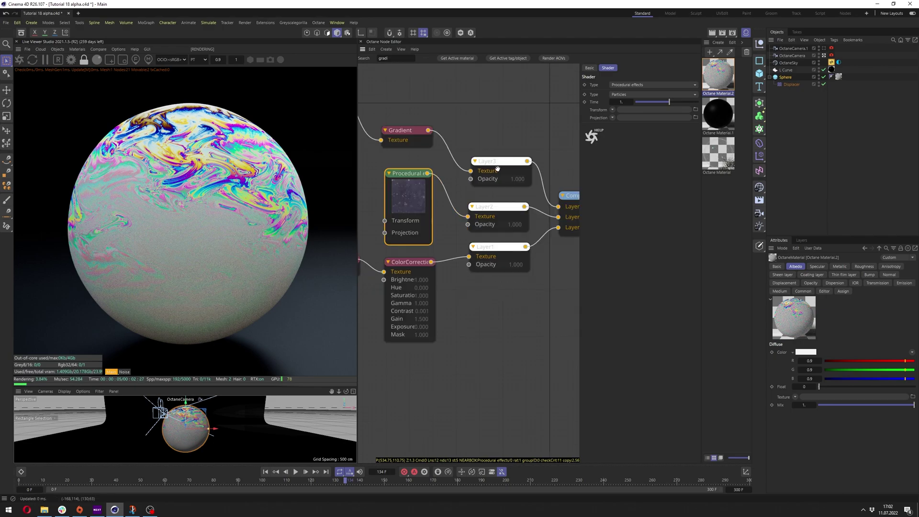
middle_click_drag(498, 169, 414, 164)
middle_click_drag(518, 196, 384, 216)
left_click_drag(473, 137, 469, 139)
left_click_drag(646, 197, 622, 197)
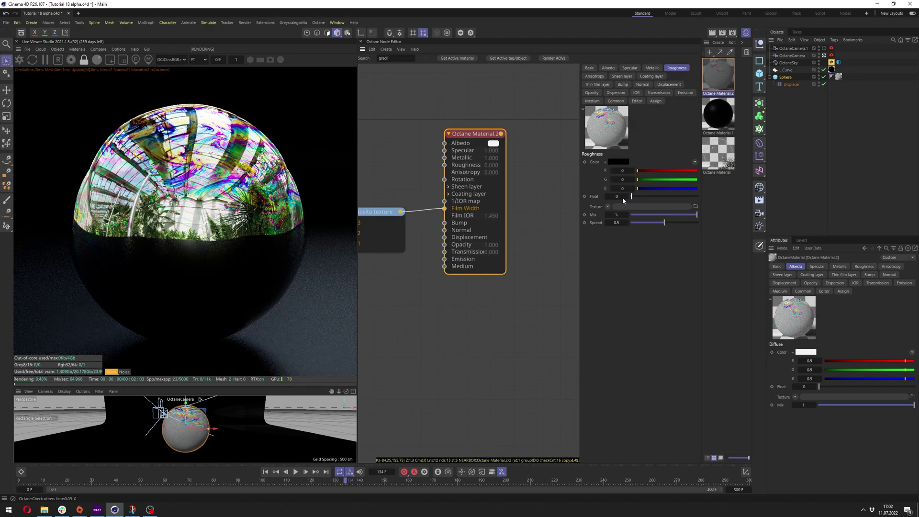
type("0.0")
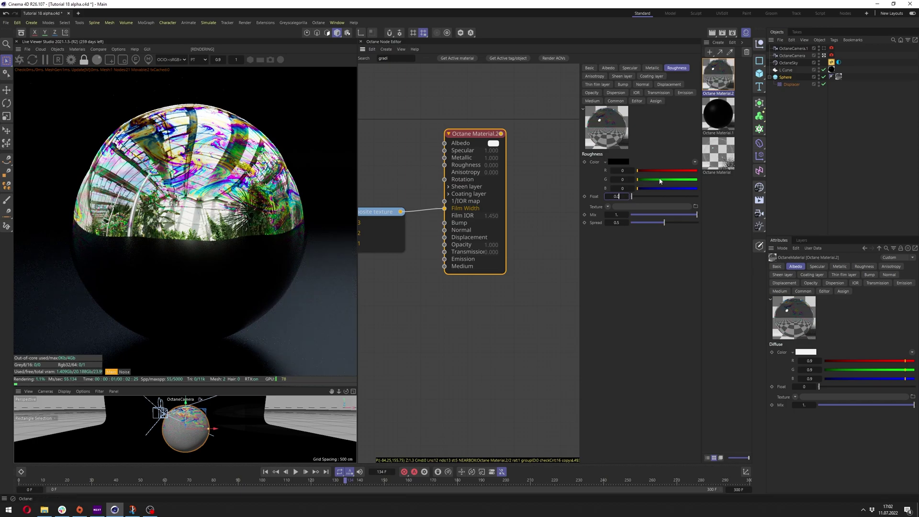
type("4")
key("Return")
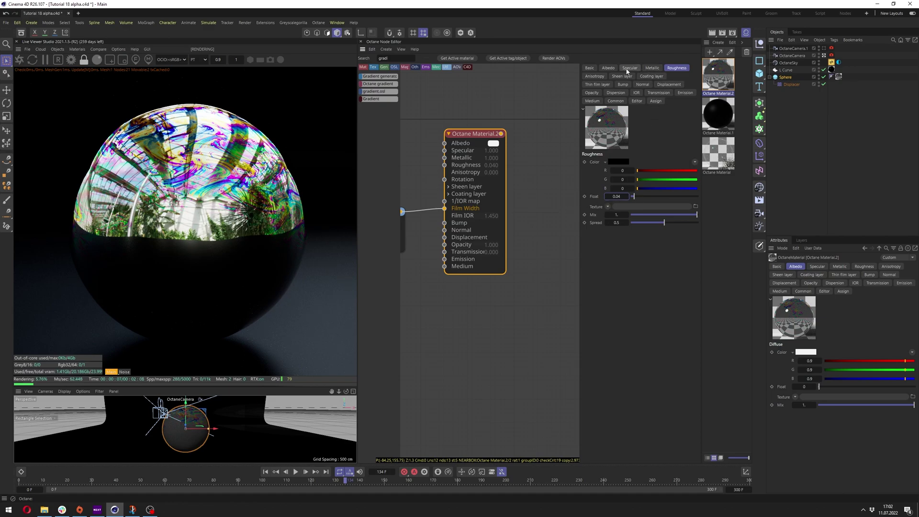
- Set the material's Metallic value to 0 and its Albedo color to black
left_click(650, 69)
left_click_drag(647, 163, 625, 163)
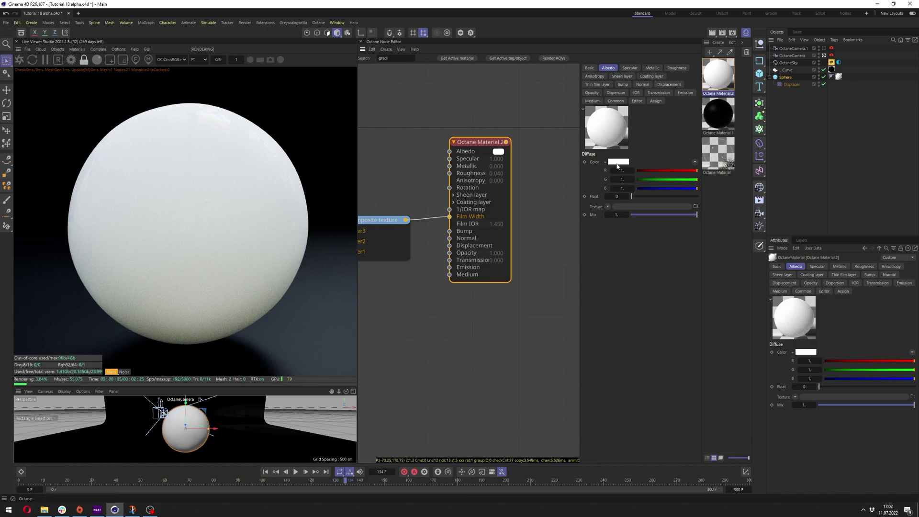
left_click(617, 164)
left_click_drag(654, 245, 626, 246)
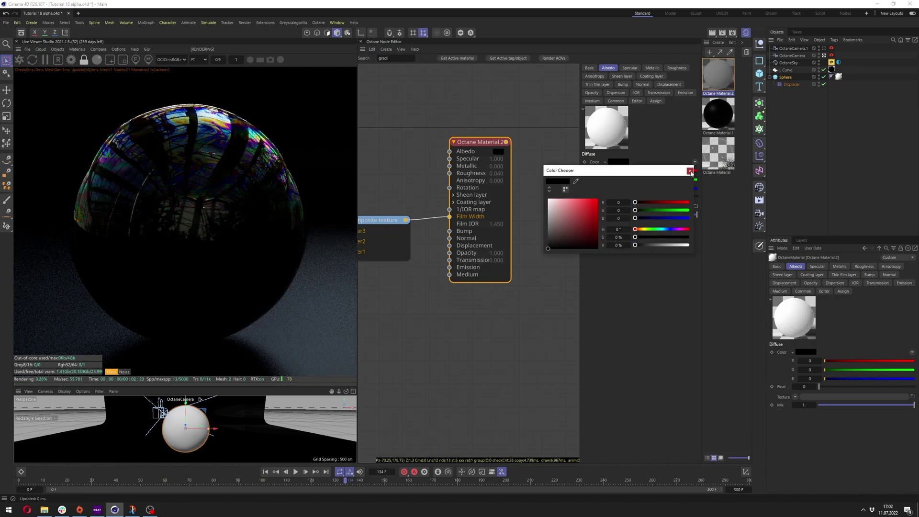
- Try a Film IOR of 1 on the thin film layer, and settle on a Film IOR of 1.3
left_click(690, 171)
left_click(636, 92)
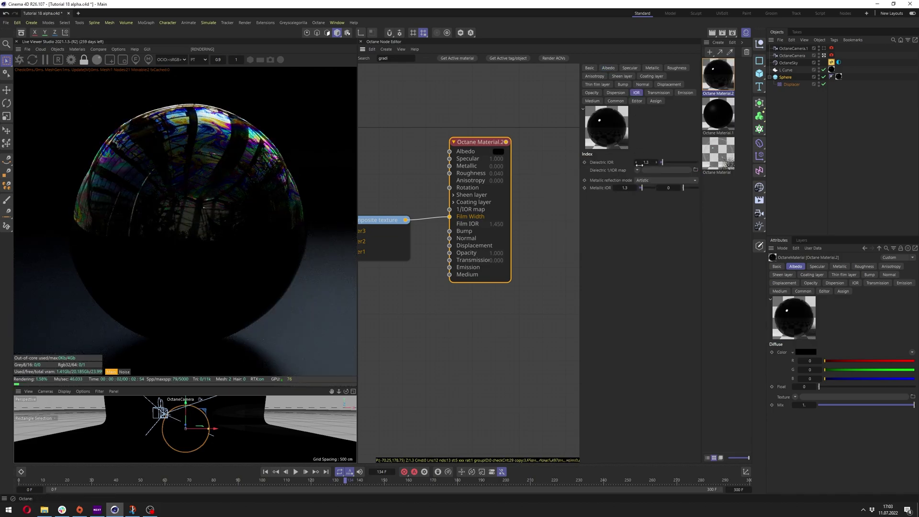
left_click(597, 84)
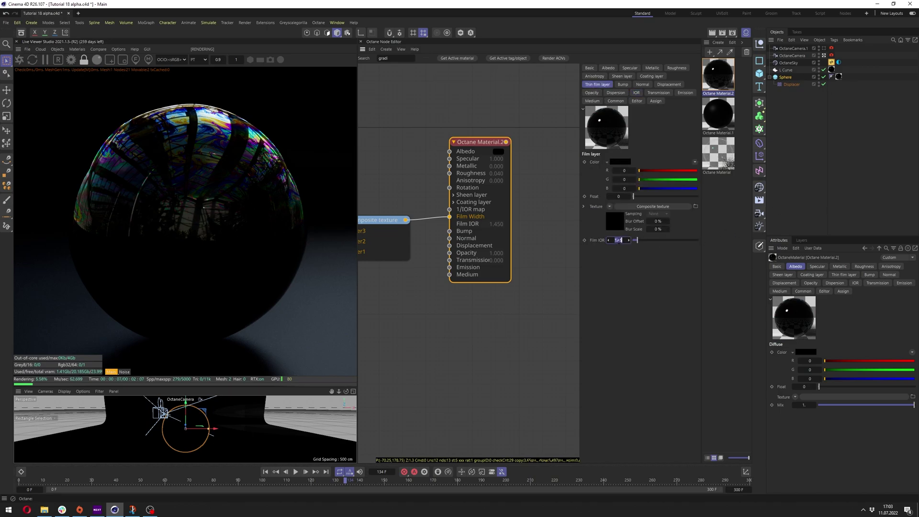
type("1")
key("Return")
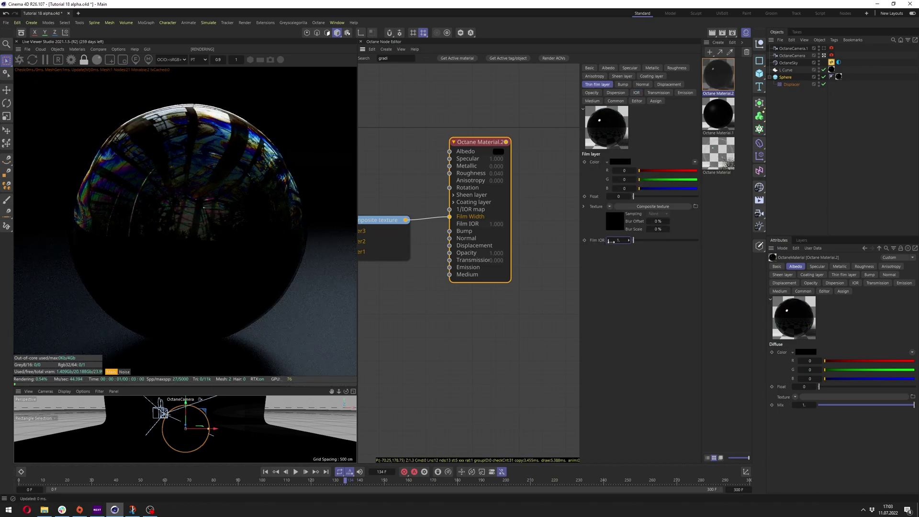
left_click(617, 241)
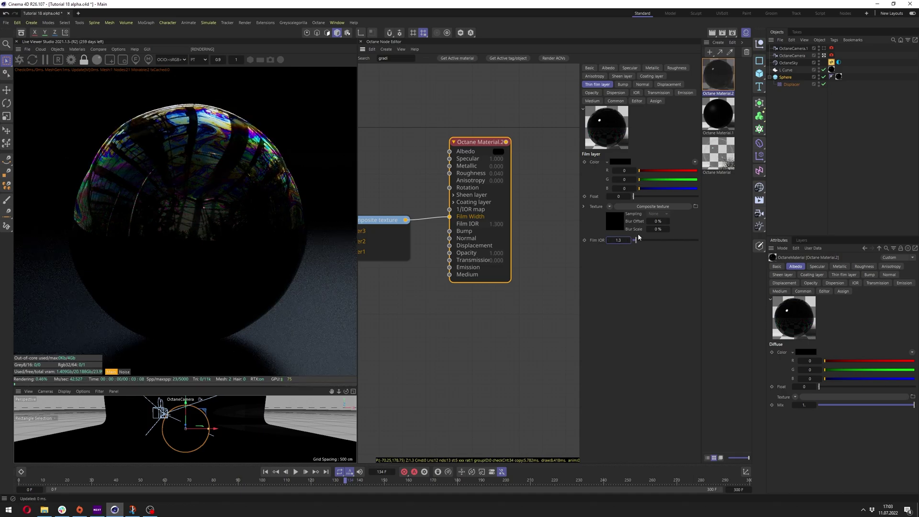
left_click_drag(635, 240, 635, 239)
left_click(625, 238)
type("1.3")
key("Return")
- Set the material's transmission type to Thin wall with a white transmission color, and enable Fake shadows
left_click(653, 94)
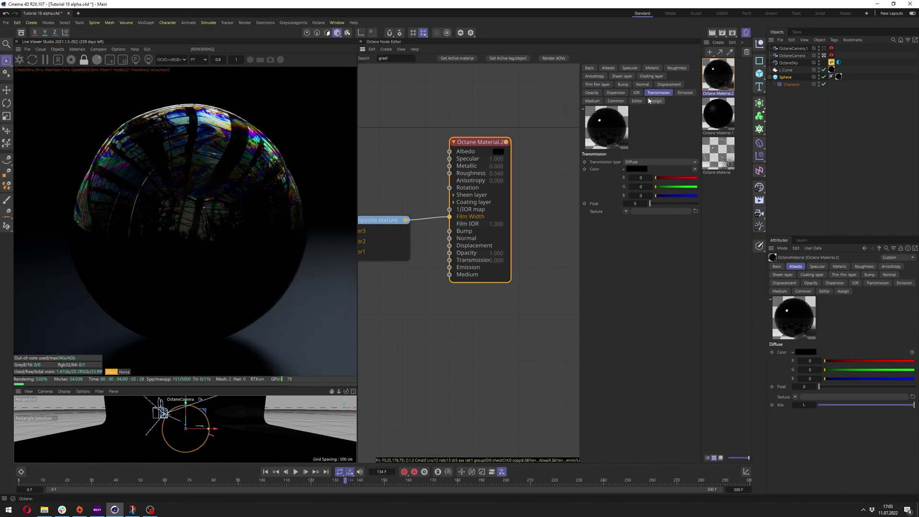
left_click(645, 163)
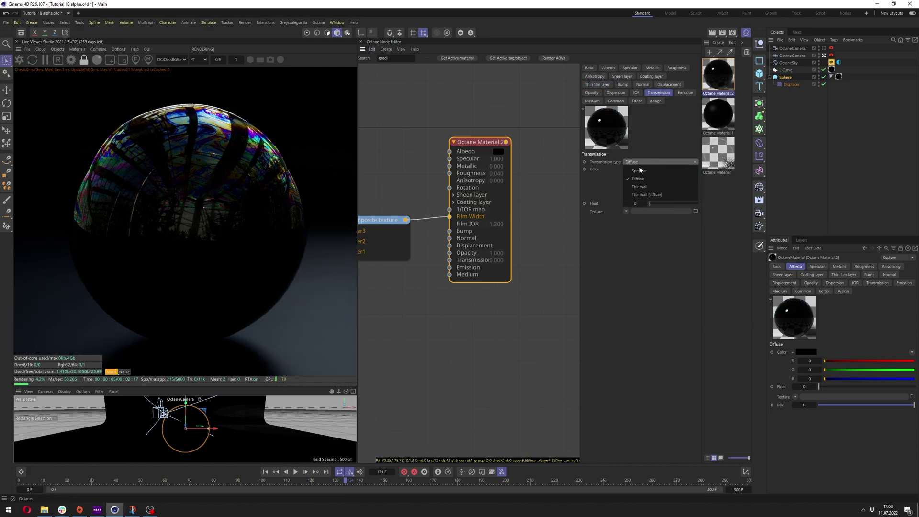
left_click(647, 187)
left_click(636, 169)
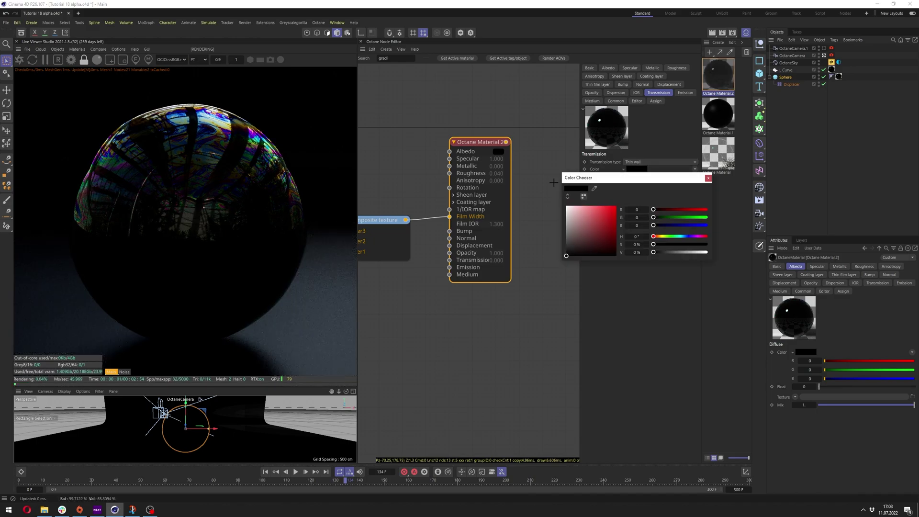
left_click_drag(603, 233, 566, 205)
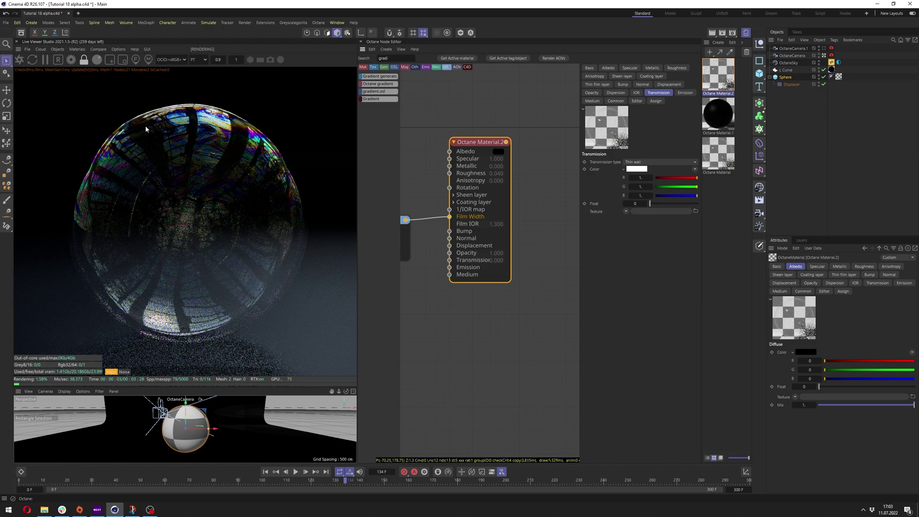
left_click(617, 101)
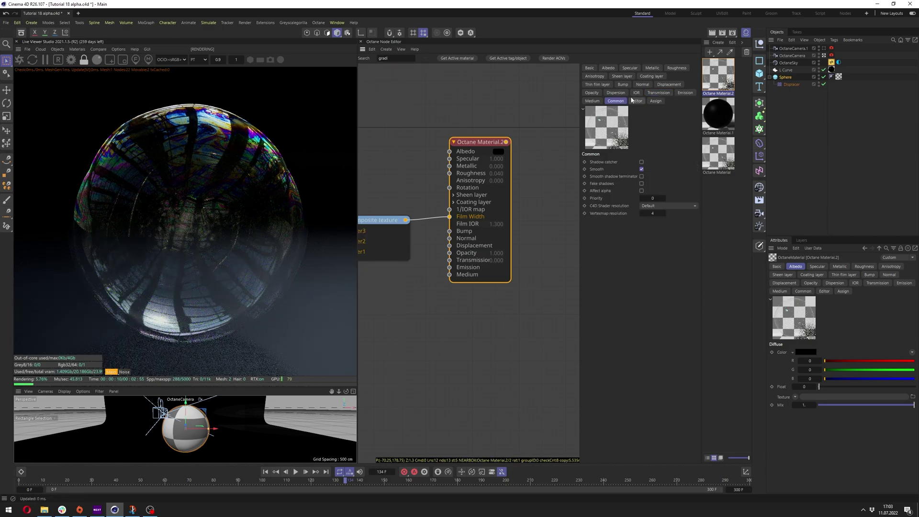
left_click(642, 184)
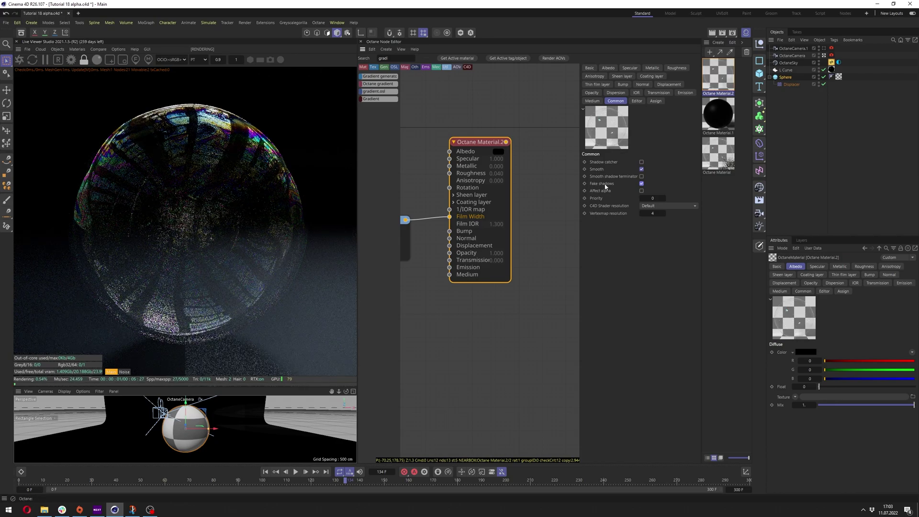
middle_click_drag(476, 175, 505, 191)
left_click_drag(493, 161, 380, 119)
type("FA")
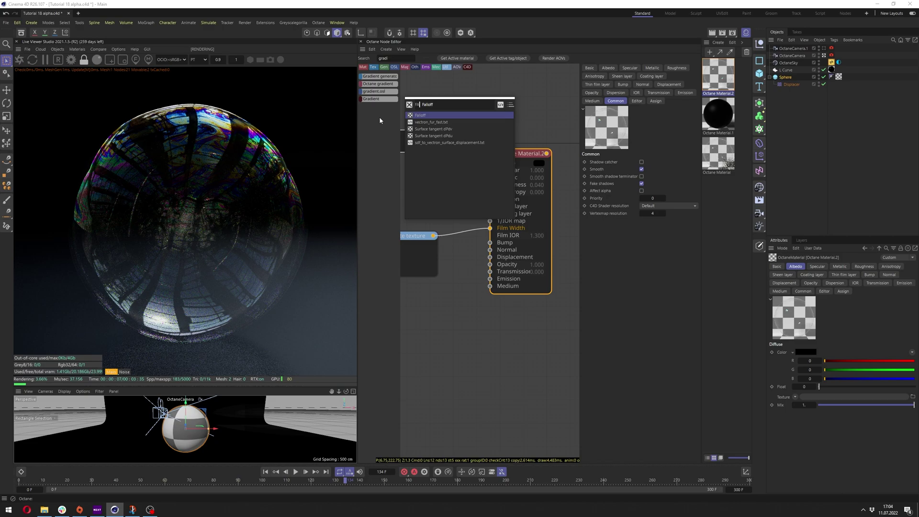
left_click(522, 90)
- Store the current render buffer, connect a new Falloff map to the material's Albedo input, and compare the two renders
left_click(90, 52)
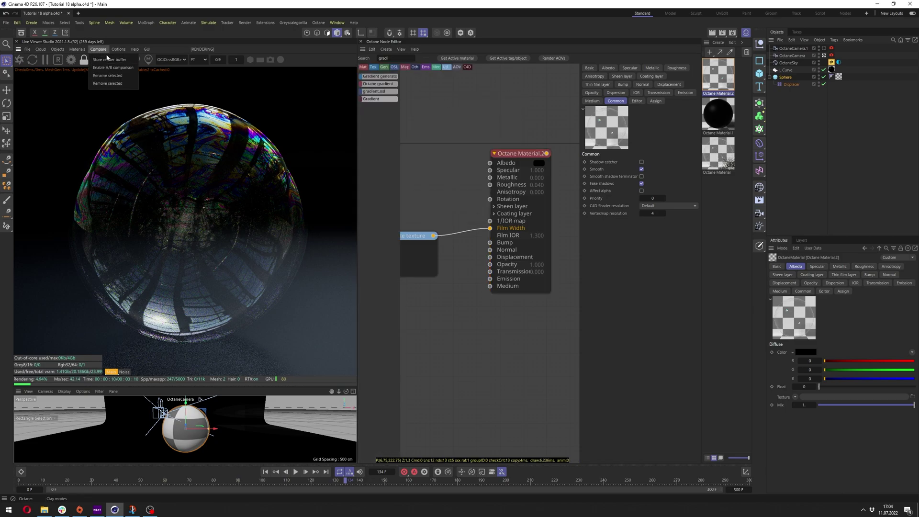
left_click(107, 60)
key("Tab")
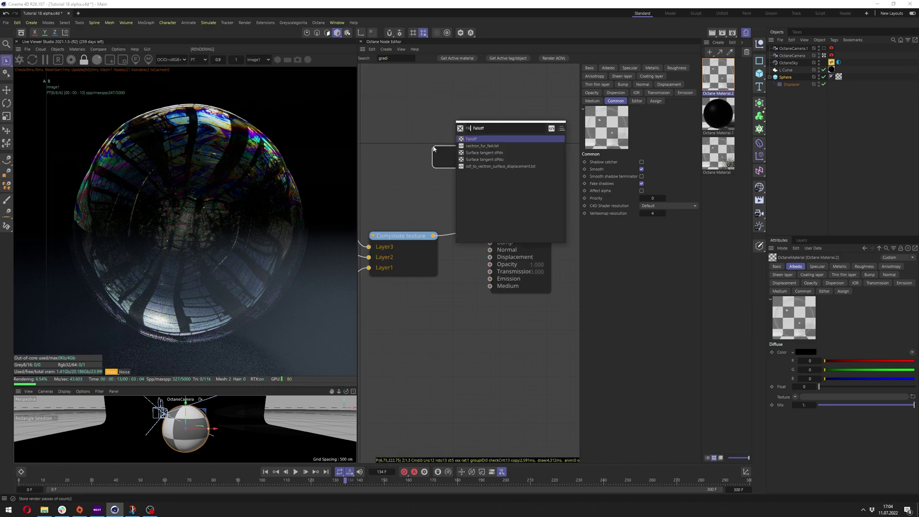
type("fall")
left_click(470, 141)
left_click_drag(454, 148, 420, 145)
left_click_drag(196, 131, 170, 135)
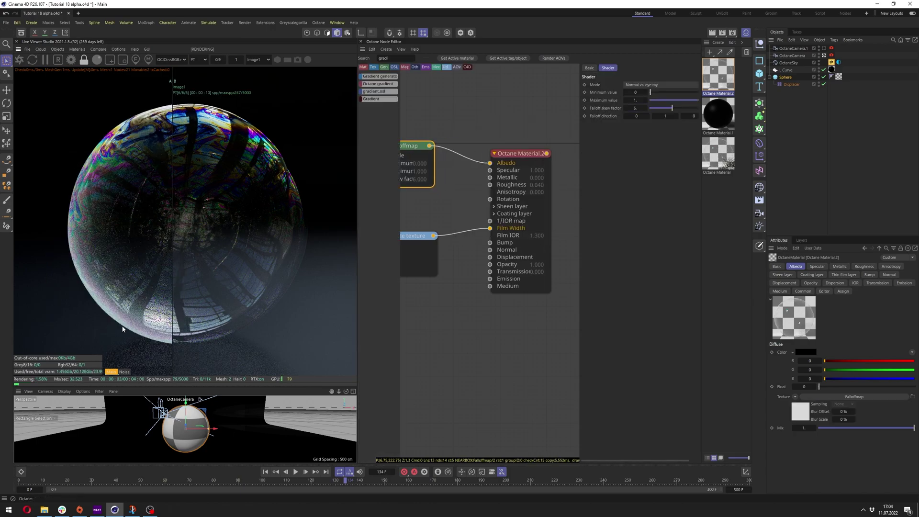
- Set the falloff map's skew factor to 15 and its maximum value to 0.05, comparing with the stored render
middle_click_drag(458, 144, 522, 149)
mouse_move(672, 108)
left_mouse_down()
mouse_move(760, 108)
mouse_move(659, 101)
left_mouse_up()
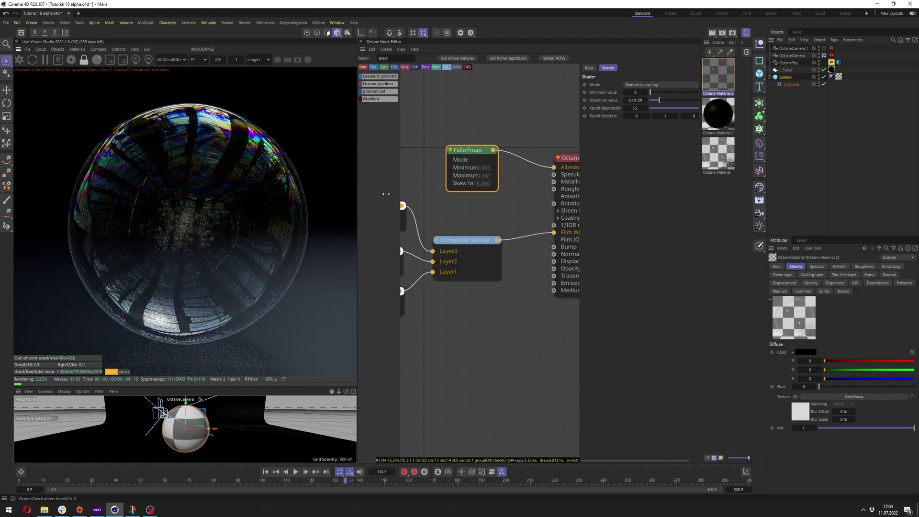
left_click_drag(415, 193, 218, 193)
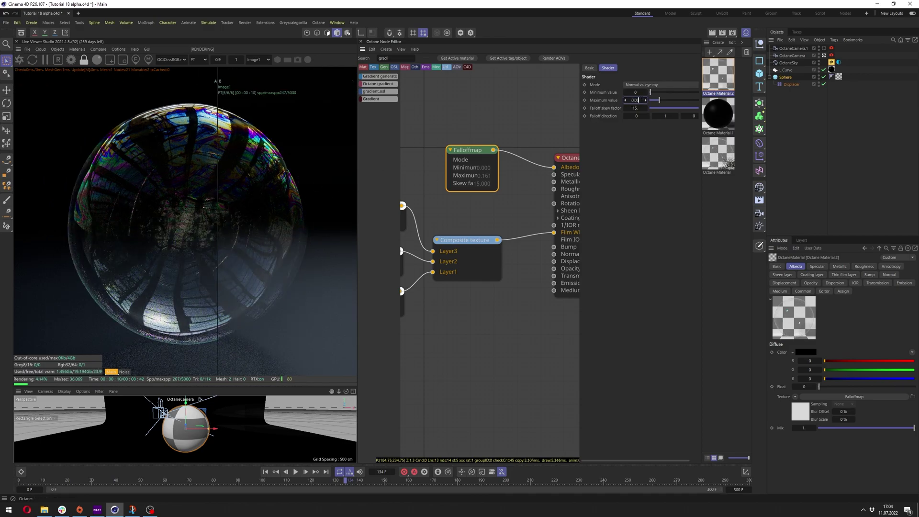
type("5")
key("Return")
left_click_drag(217, 130, 9, 130)
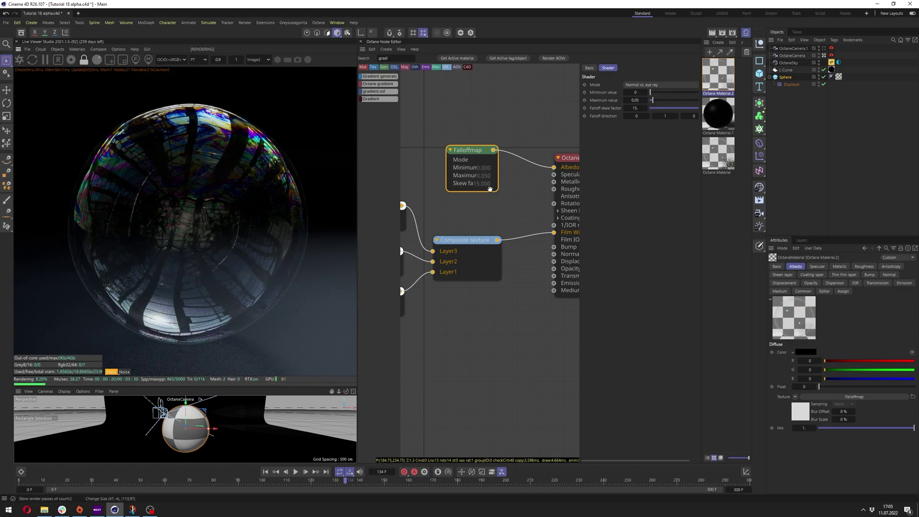
- Look through OctaneCamera.1, connect the Composite texture to the Bump input as well, and limit rendering to a region of the sphere
left_click(824, 49)
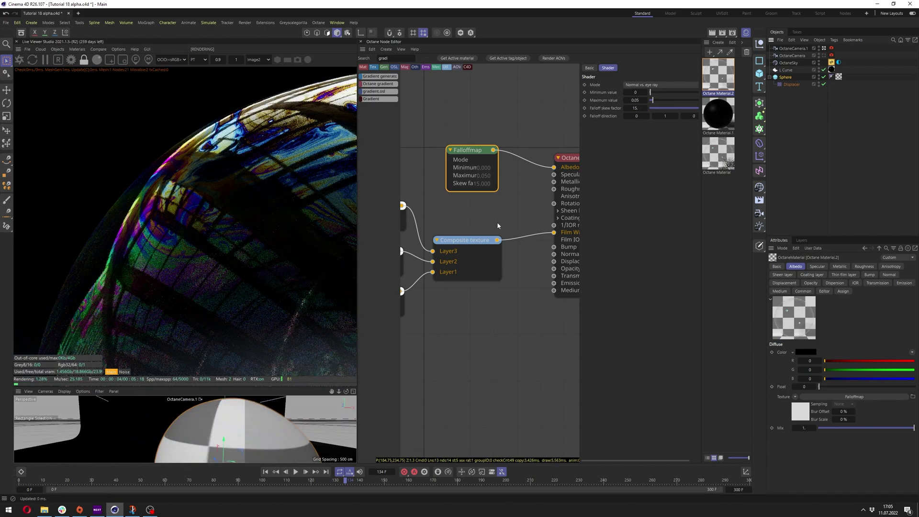
middle_click_drag(497, 223, 474, 176)
left_click_drag(549, 129, 569, 110)
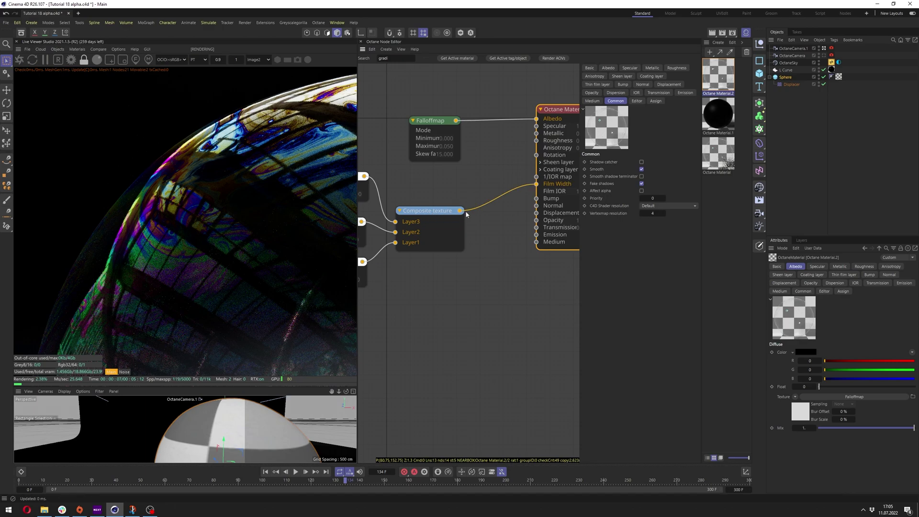
left_click_drag(543, 212, 536, 198)
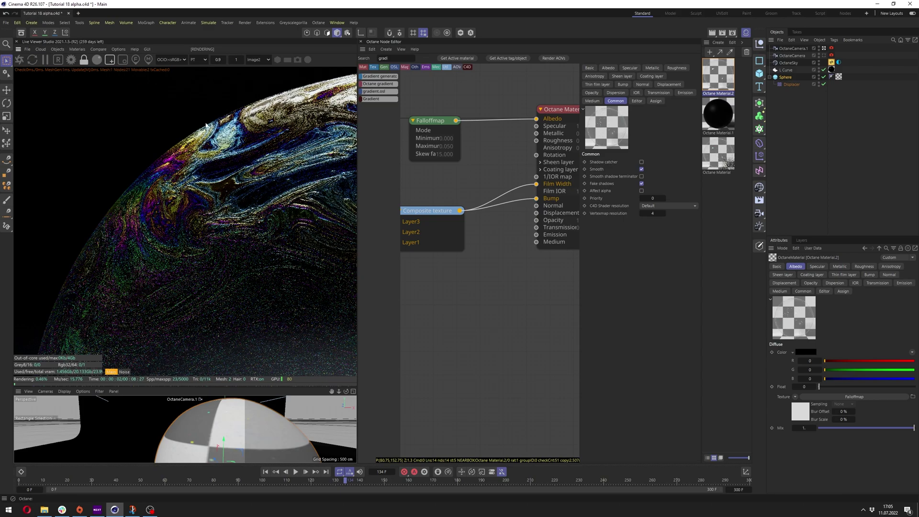
left_click_drag(205, 123, 303, 250)
mouse_move(206, 176)
left_mouse_down()
mouse_move(295, 264)
mouse_move(317, 264)
left_mouse_up()
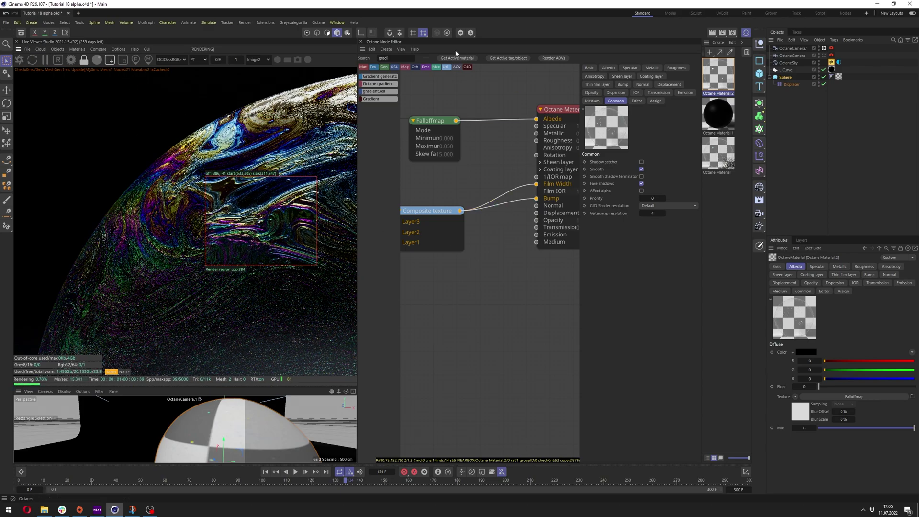
- Insert a Gradient between the Composite texture and Bump, and darken its white knot to a value of 15%
left_click(383, 91)
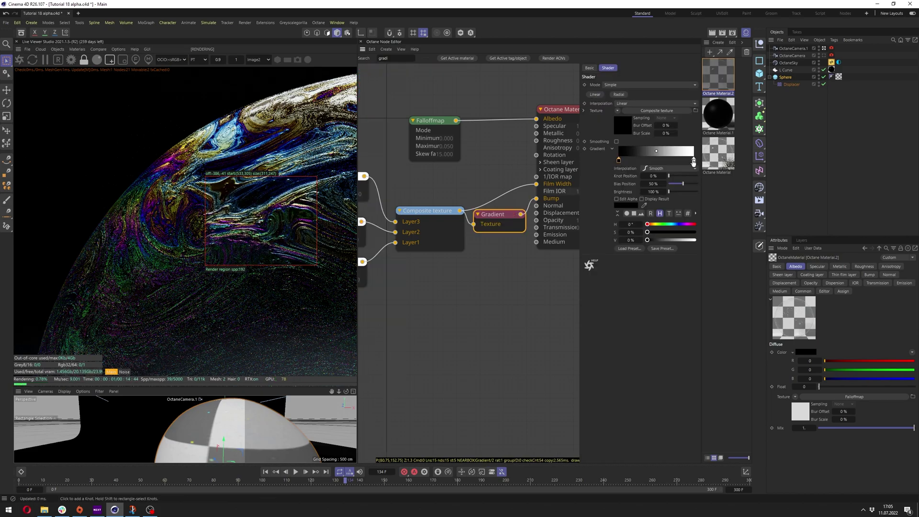
left_click(694, 161)
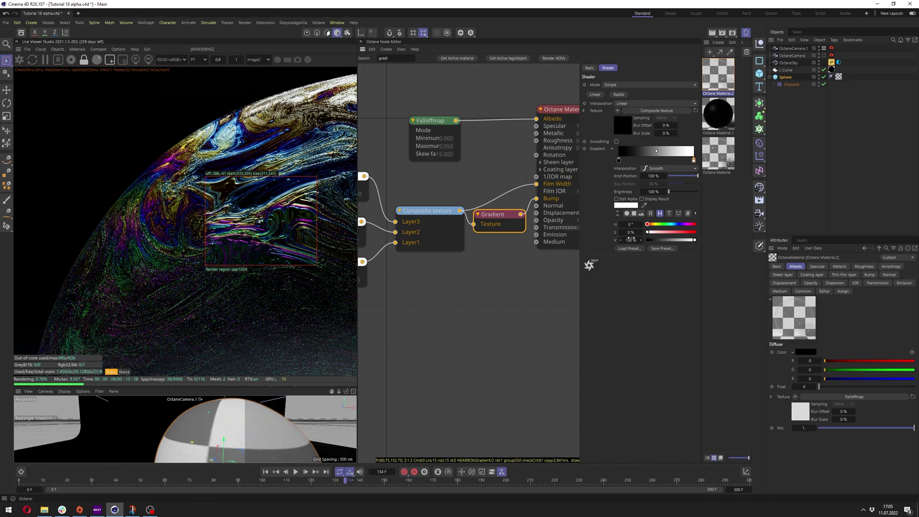
left_click(631, 239)
type("15")
key("Return")
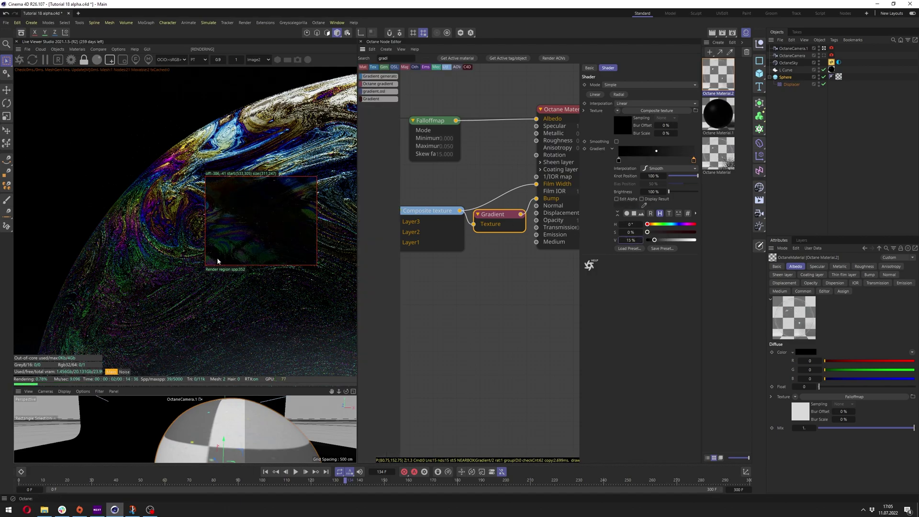
- Redraw the render region near the sphere's left rim to examine the reduced bump
left_click_drag(161, 292, 110, 151)
left_click_drag(149, 180, 155, 186)
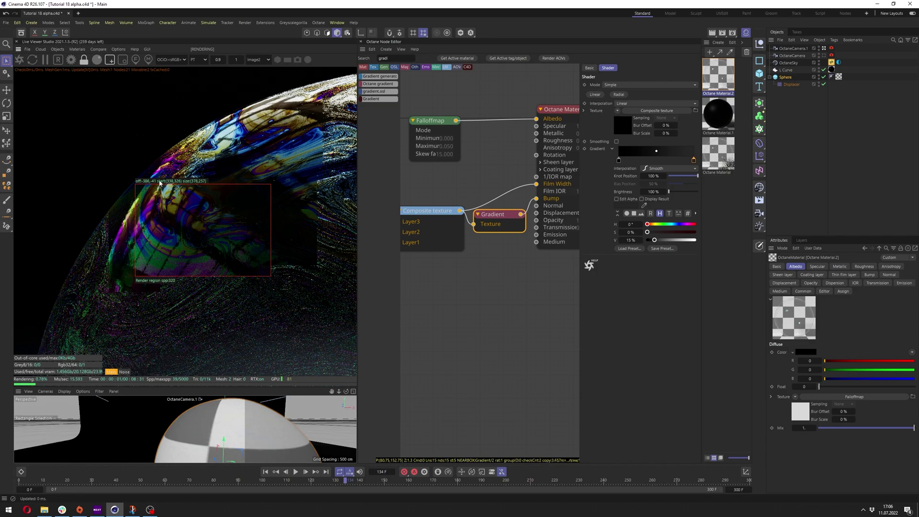
left_click_drag(160, 181, 274, 283)
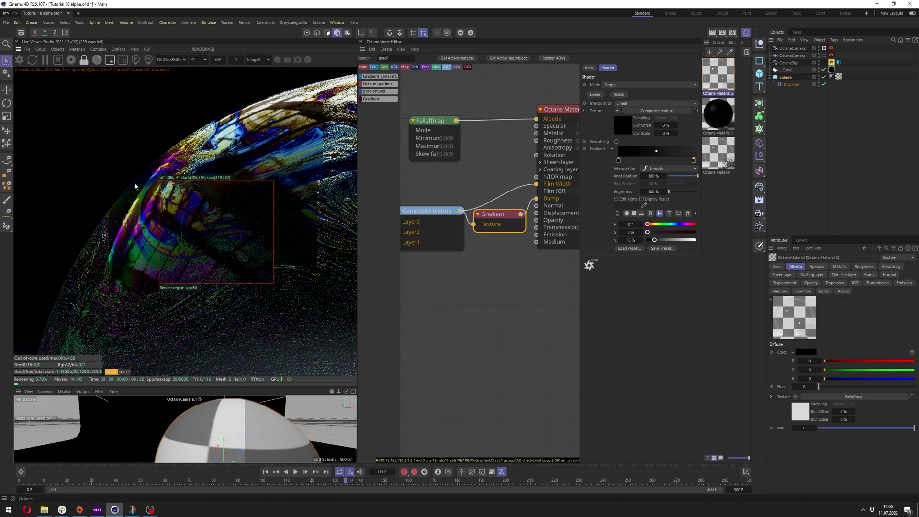
left_click_drag(133, 179, 250, 281)
left_click_drag(135, 189, 238, 279)
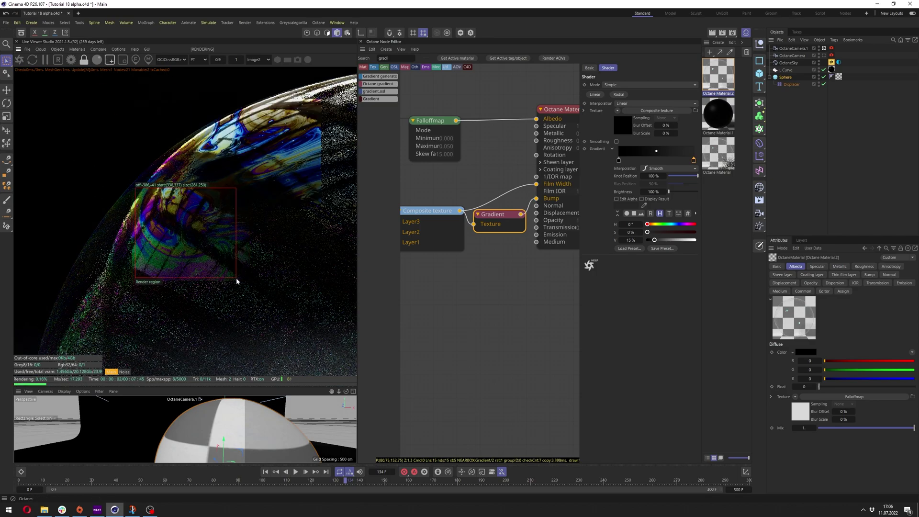
- Store and compare renders with and without the gradient in the Bump input, leaving the gradient reconnected to Bump
left_click(98, 49)
left_click(108, 58)
left_click_drag(537, 198, 516, 205)
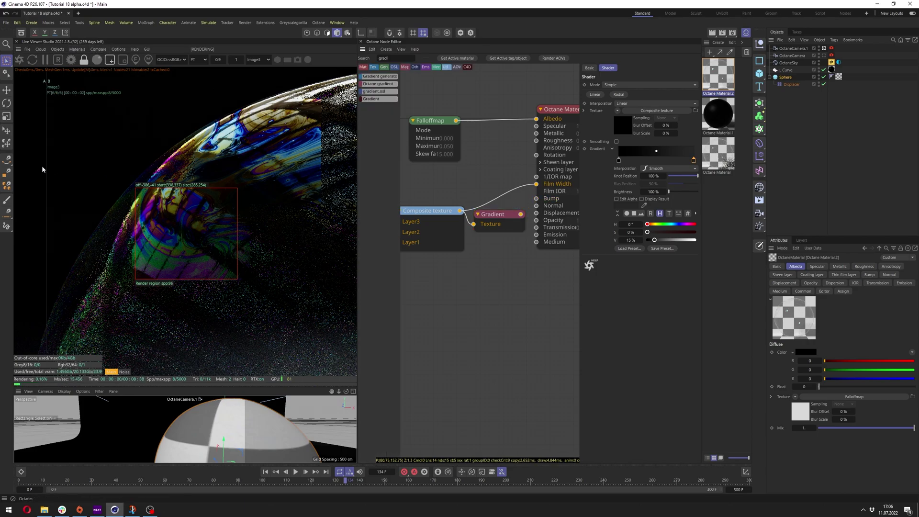
left_click_drag(46, 170, 81, 292)
left_click(98, 49)
left_click(109, 57)
left_click(111, 59)
left_click_drag(521, 215, 492, 223)
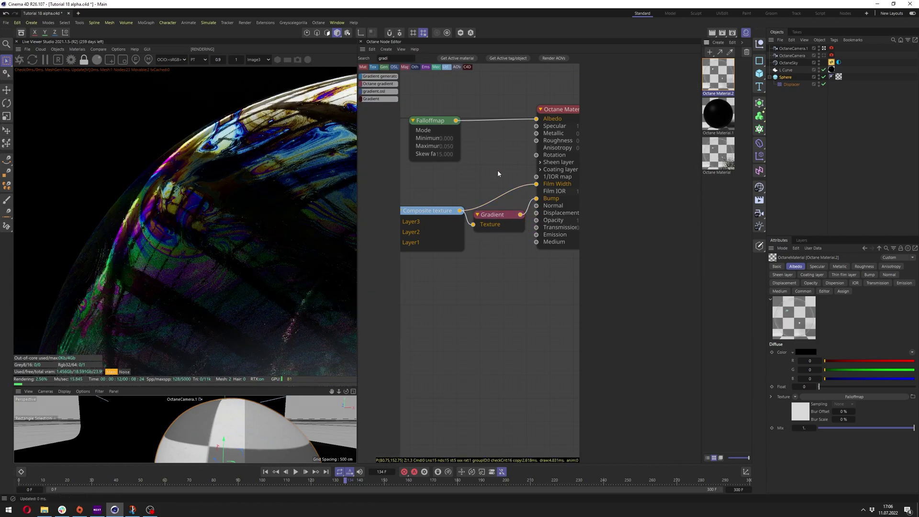
left_click(522, 173)
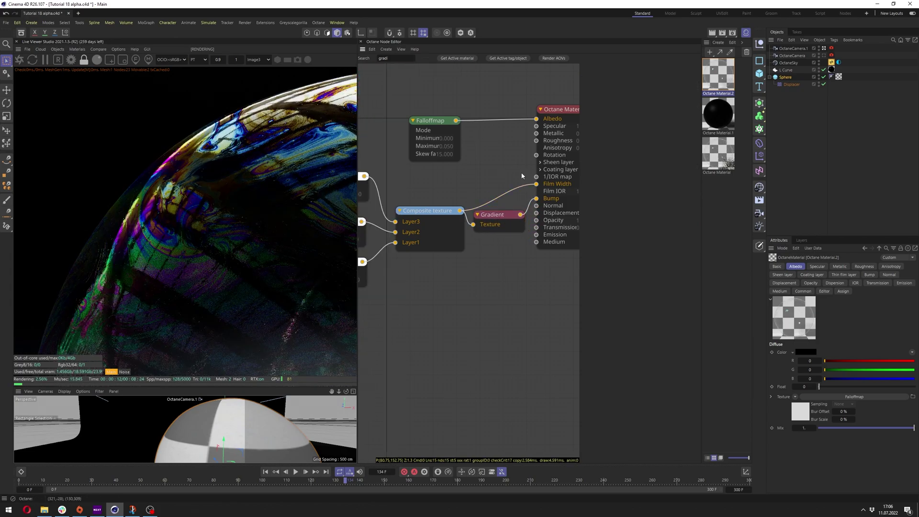
- Return to the OctaneCamera view, set the material's Metallic value to 1, and disconnect the Falloff map from Albedo
left_click(824, 56)
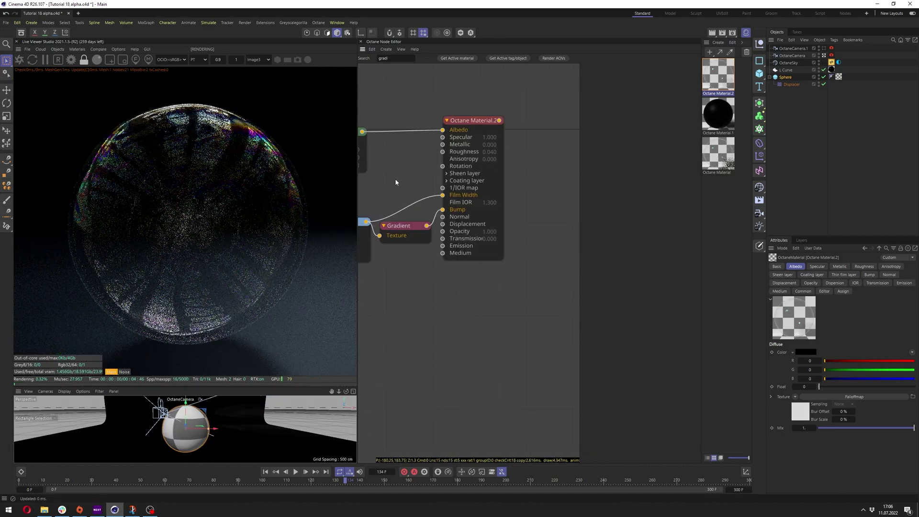
left_click(464, 127)
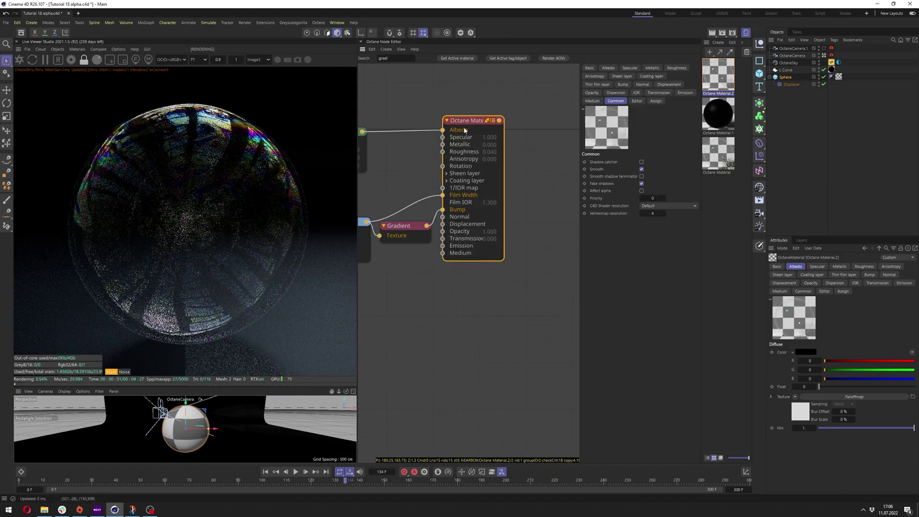
left_click(652, 69)
left_click_drag(628, 162, 720, 159)
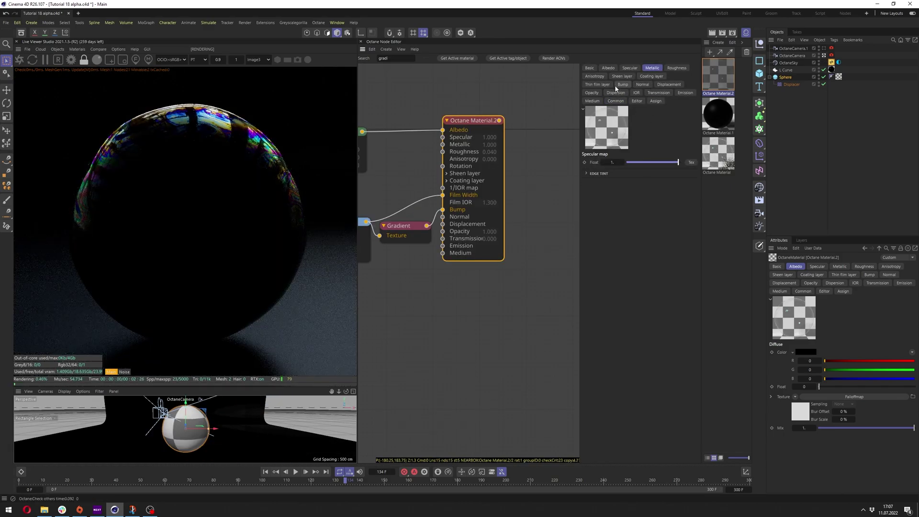
left_click_drag(443, 130, 418, 156)
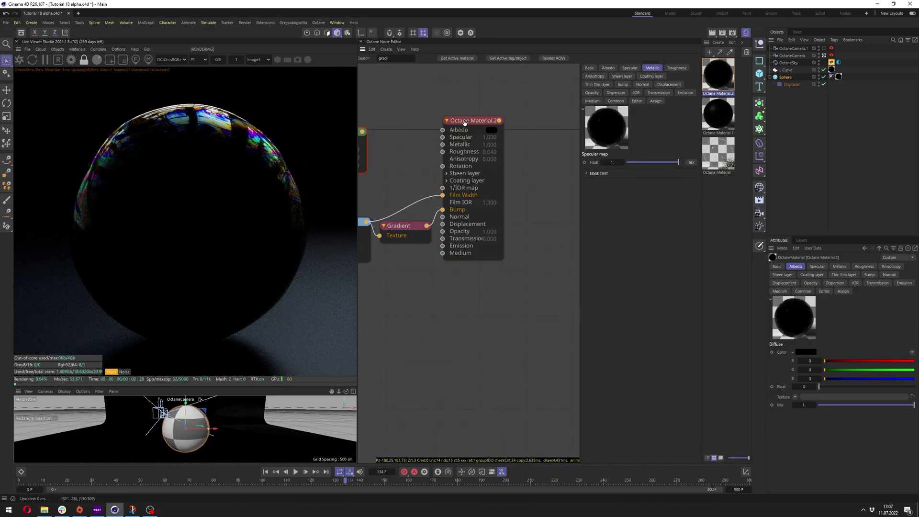
- Set the Octane material's Albedo color to white by raising its brightness value to 100%
left_click(463, 122)
left_click(608, 68)
left_click(619, 162)
left_click_drag(635, 245, 692, 245)
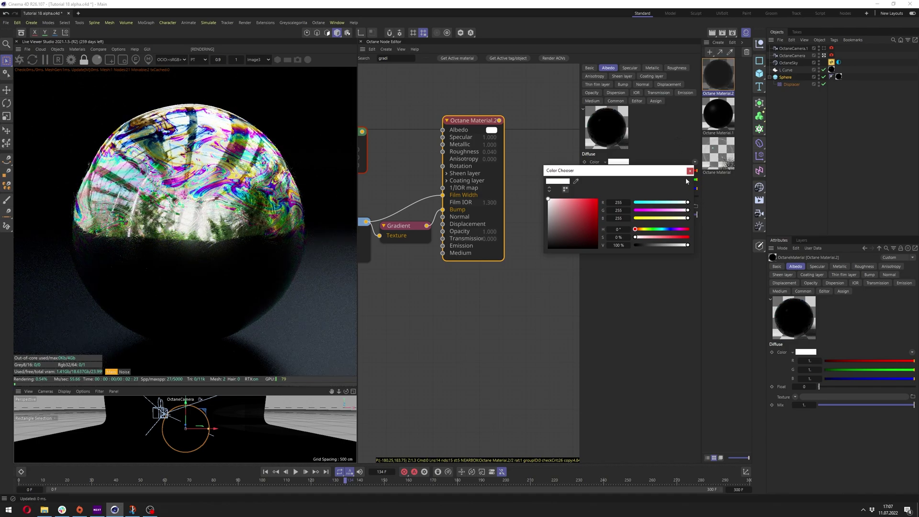
- Close the albedo color chooser and raise the Octane material's Roughness to 1
left_click(690, 171)
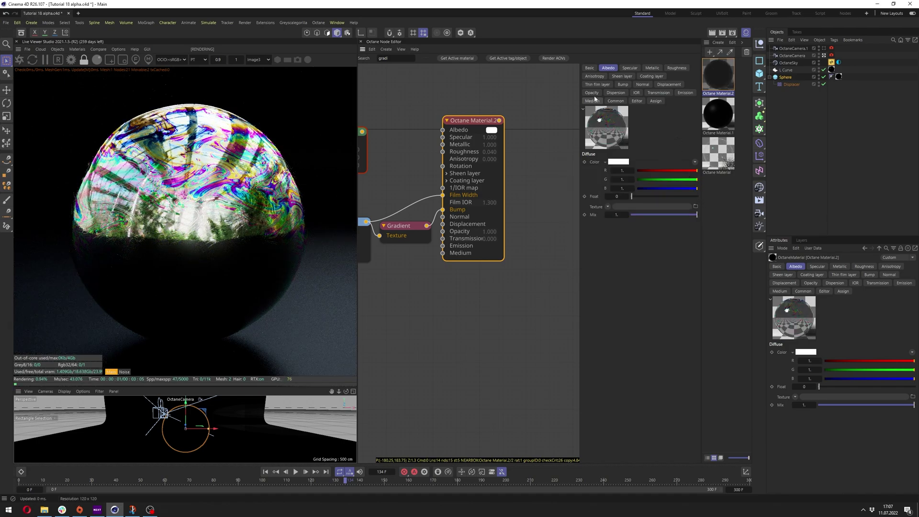
left_click(677, 68)
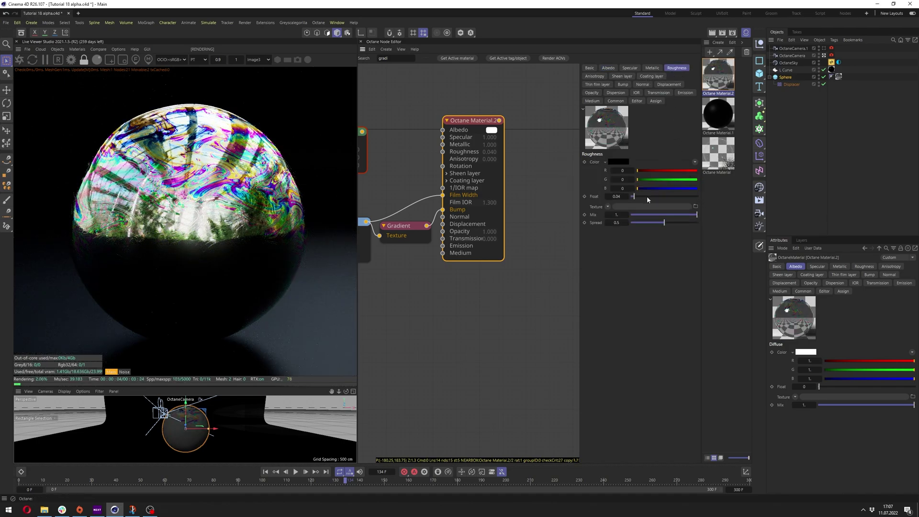
left_click_drag(648, 197, 699, 197)
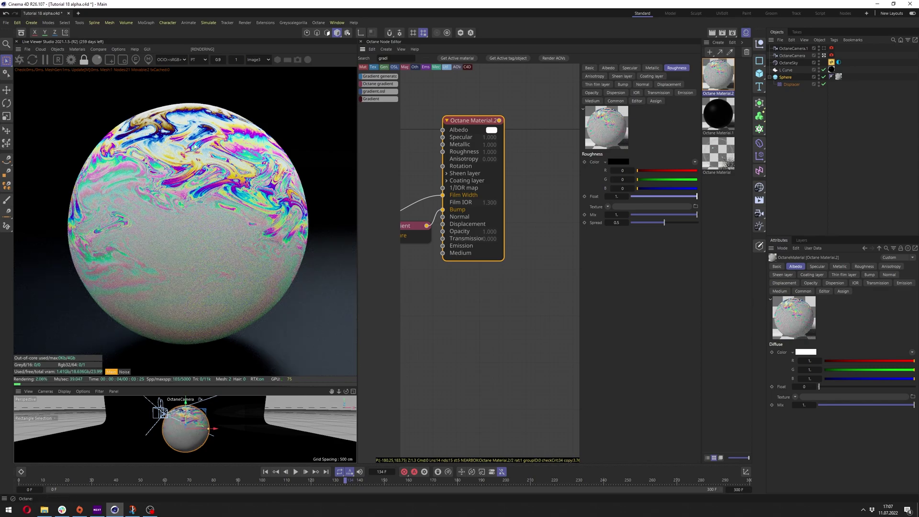
- Set the ColorCorrection node's Gain to 5 and keyframe it at frame 0
middle_click_drag(432, 266, 595, 251)
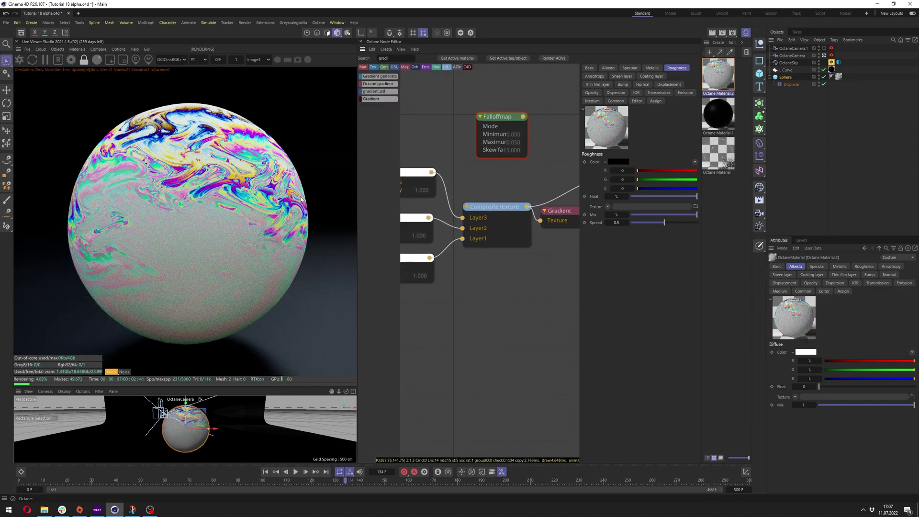
scroll(408, 262, "down", 2)
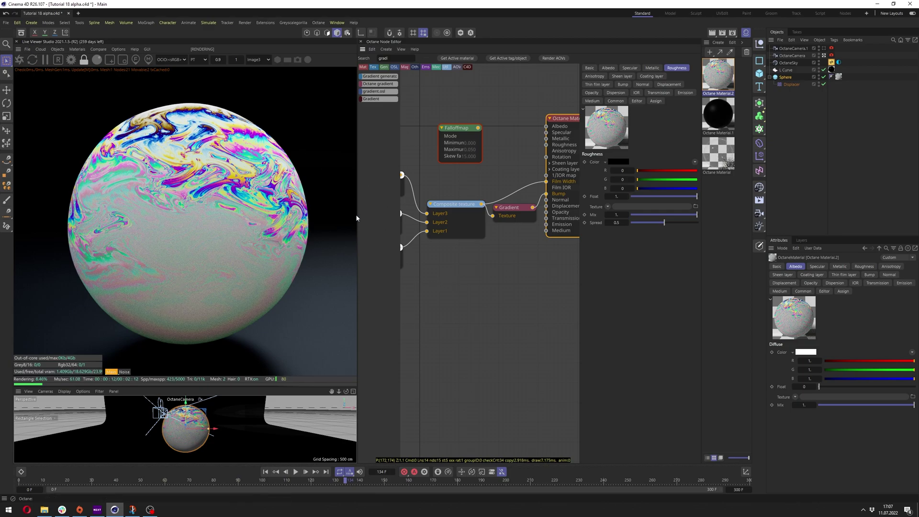
middle_click_drag(501, 244, 566, 228)
middle_click_drag(449, 261, 523, 230)
left_click(471, 212)
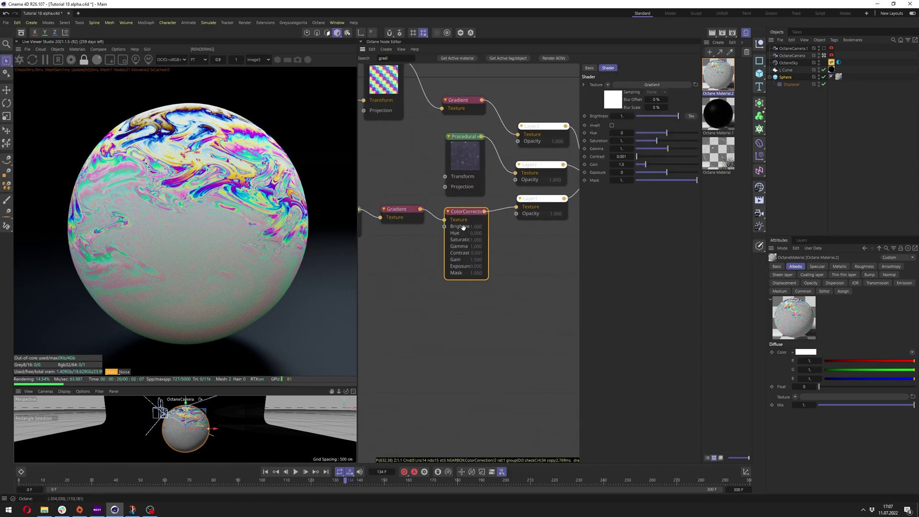
mouse_move(460, 226)
left_mouse_down()
mouse_move(479, 220)
mouse_move(466, 228)
left_mouse_up()
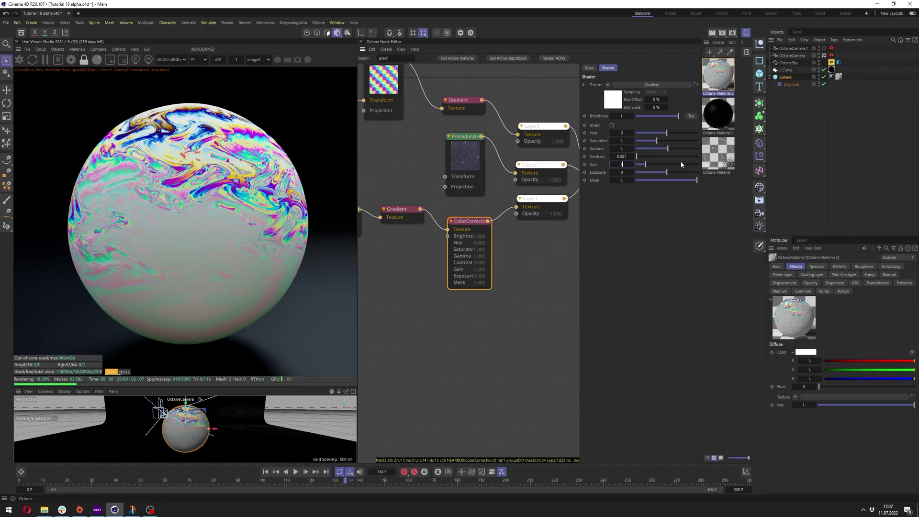
type("5")
key("Return")
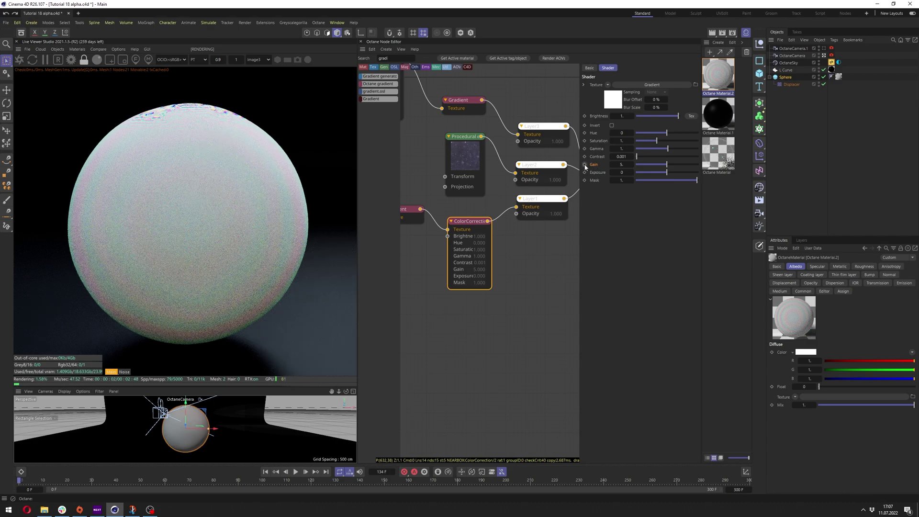
- Go to frame 300, lower the ColorCorrection Gain to 0.5, and keyframe it there
left_click_drag(737, 480, 764, 481)
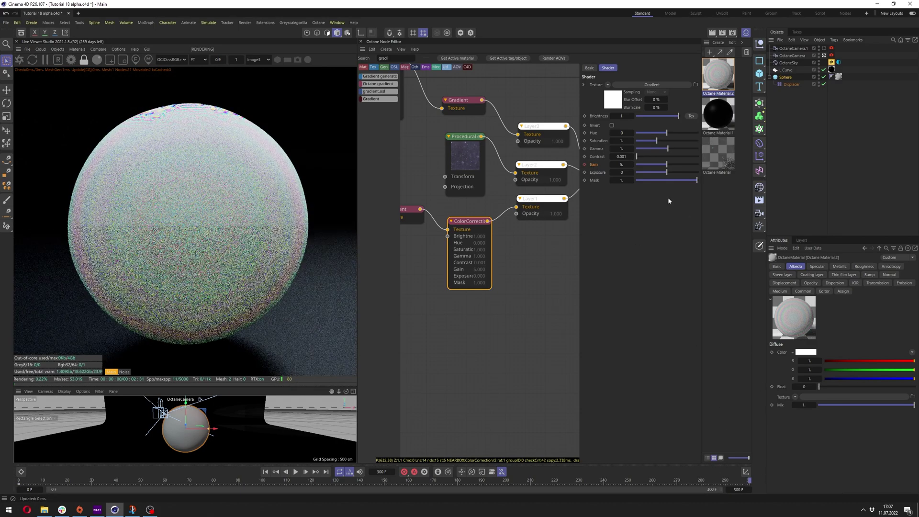
left_click(629, 163)
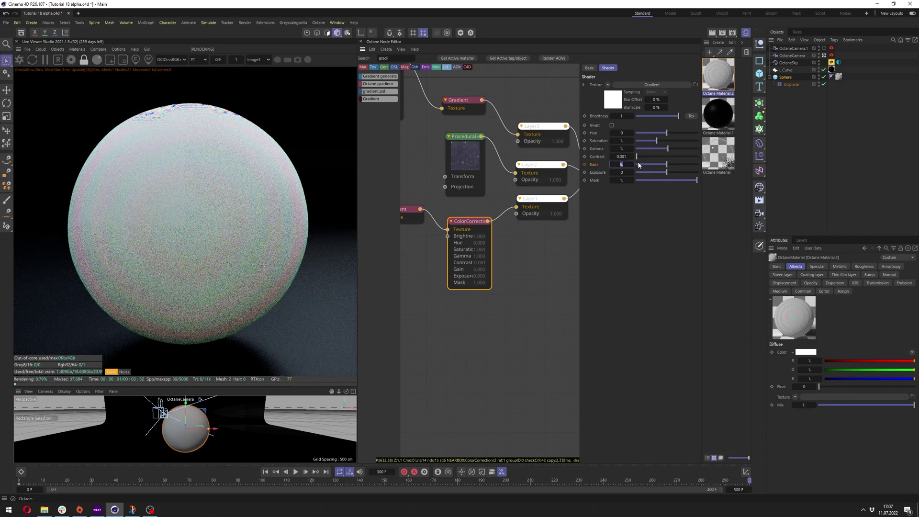
left_click(639, 164)
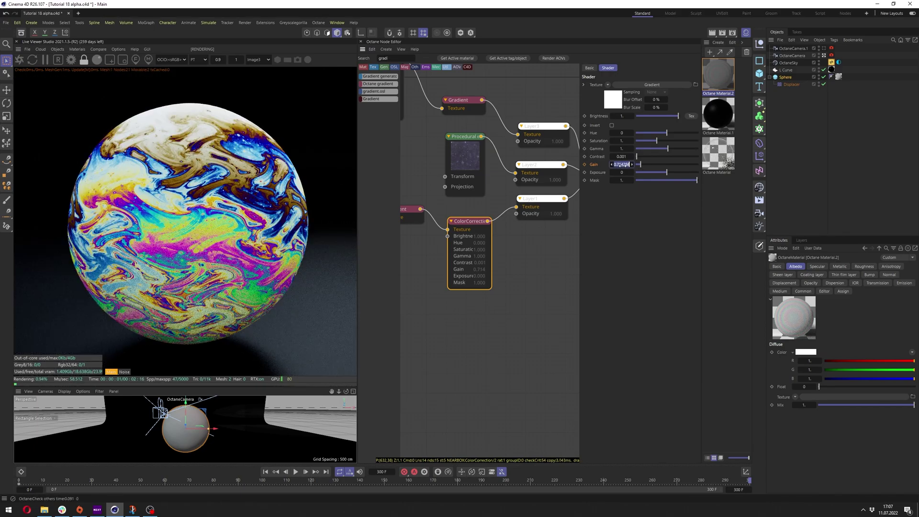
key("Return")
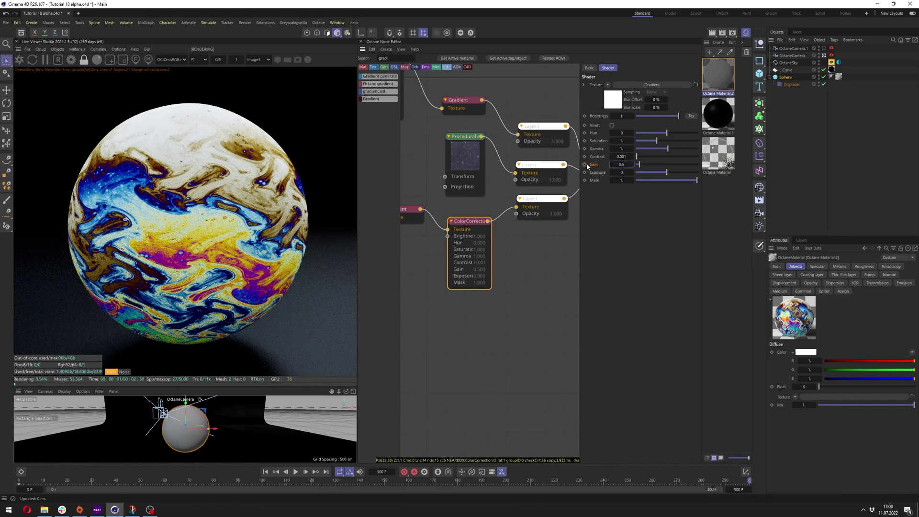
- Set the Gain animation's keyframes to linear interpolation in its F-curve, close the timeline, and scrub through the frames to preview it
right_click(596, 164)
left_click(592, 167)
right_click(592, 166)
mouse_move(614, 183)
left_click(668, 269)
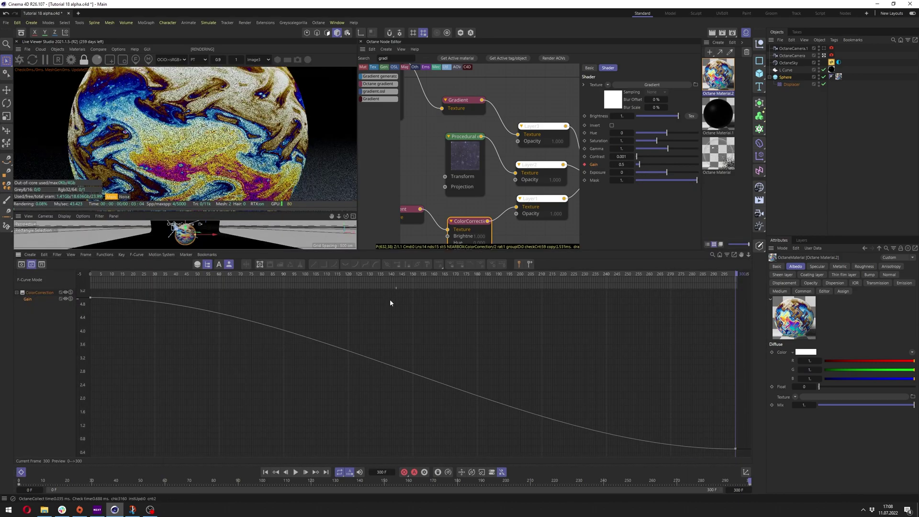
key("ctrl+a")
left_click(315, 265)
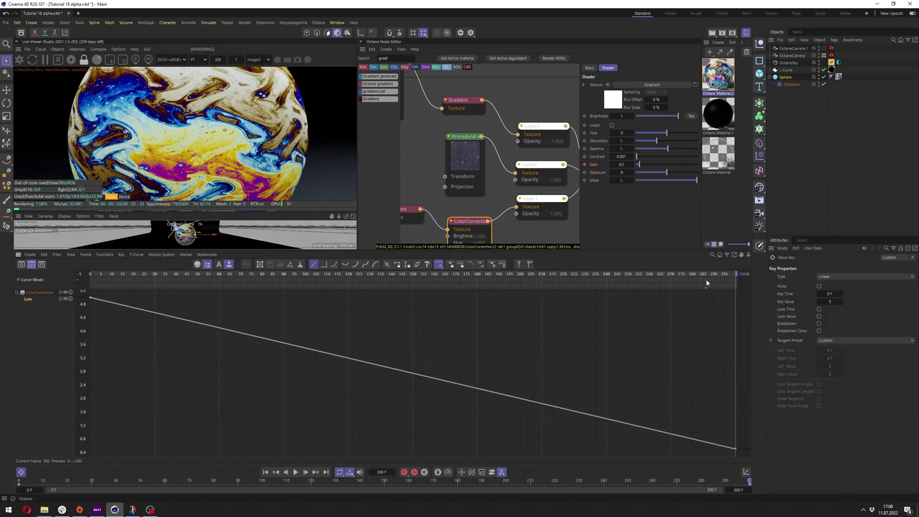
left_click(716, 253)
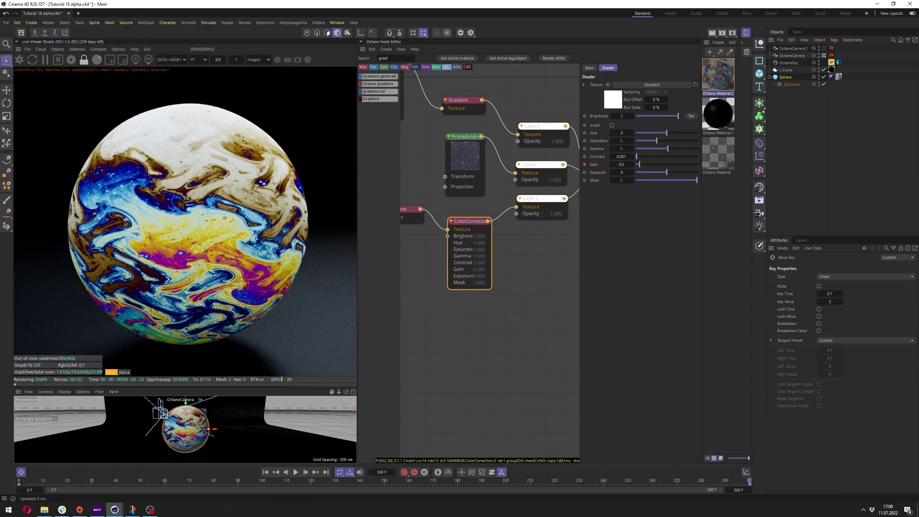
left_click_drag(427, 457, 702, 473)
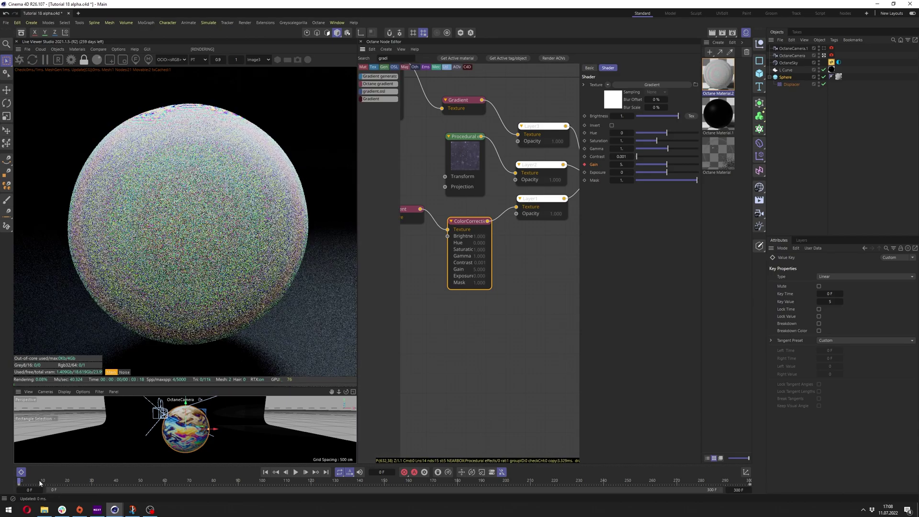
left_click_drag(38, 483, 548, 478)
- Keyframe the particles Procedural effects node's Time at 1 on frame 0, and enter -1 at frame 300
left_click(467, 145)
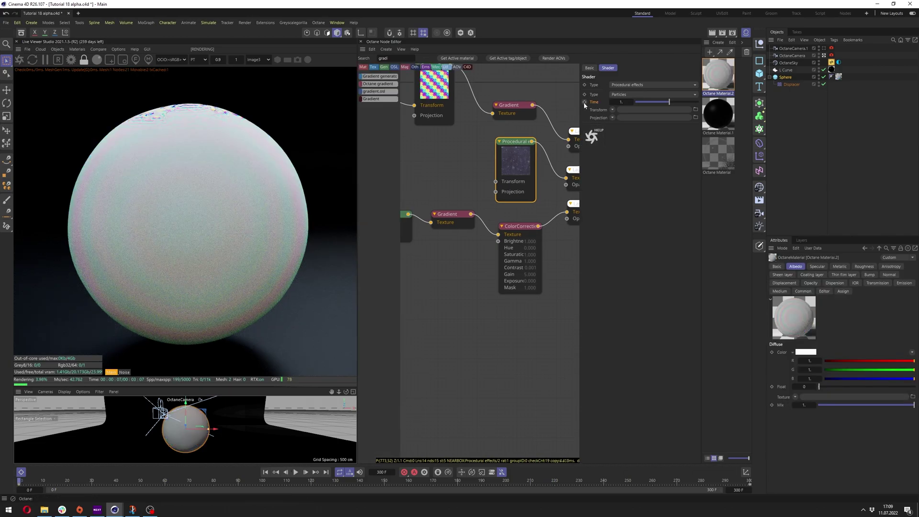
left_click(585, 102)
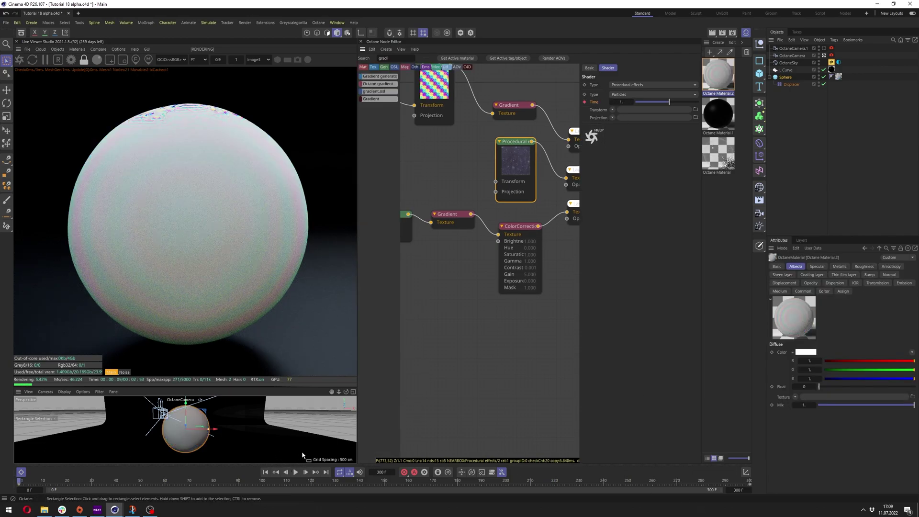
left_click(326, 472)
left_click(618, 101)
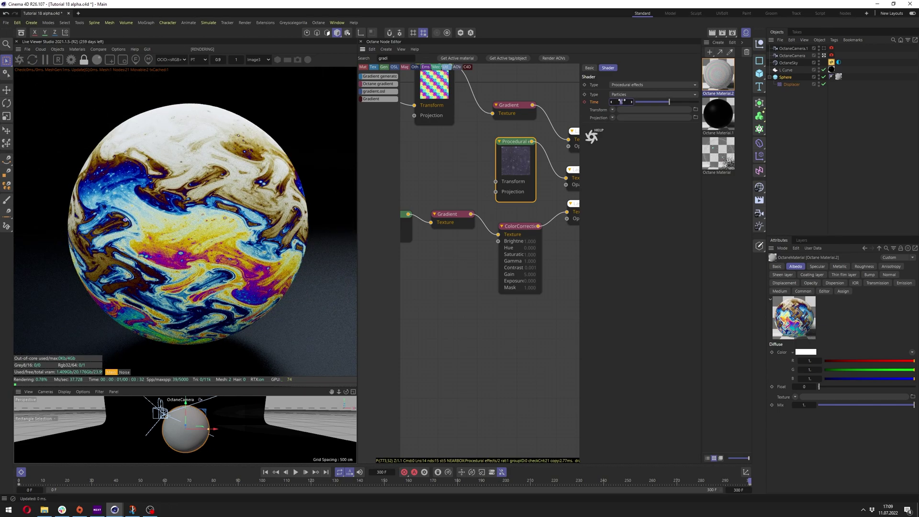
type("-1")
key("Return")
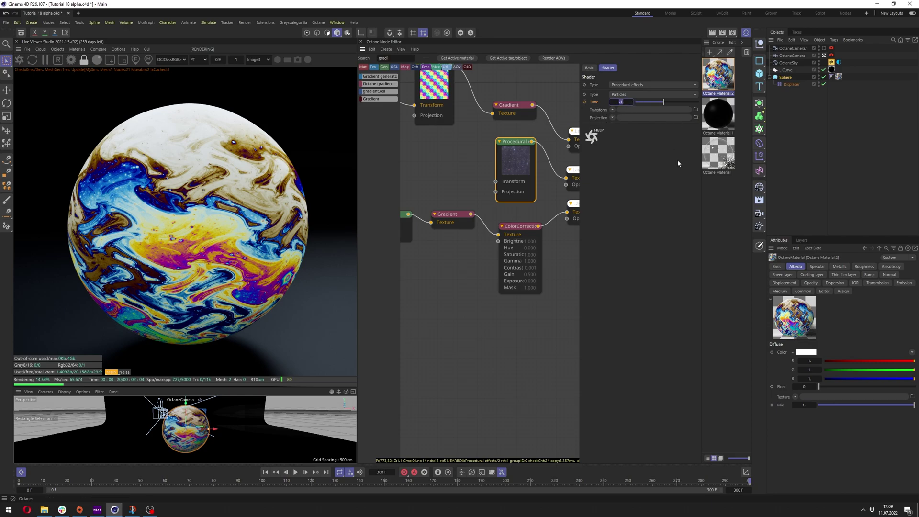
- Try a Time value of 3 on the particles node, and return it to -1 as the keyframe at frame 300
type("3")
key("Return")
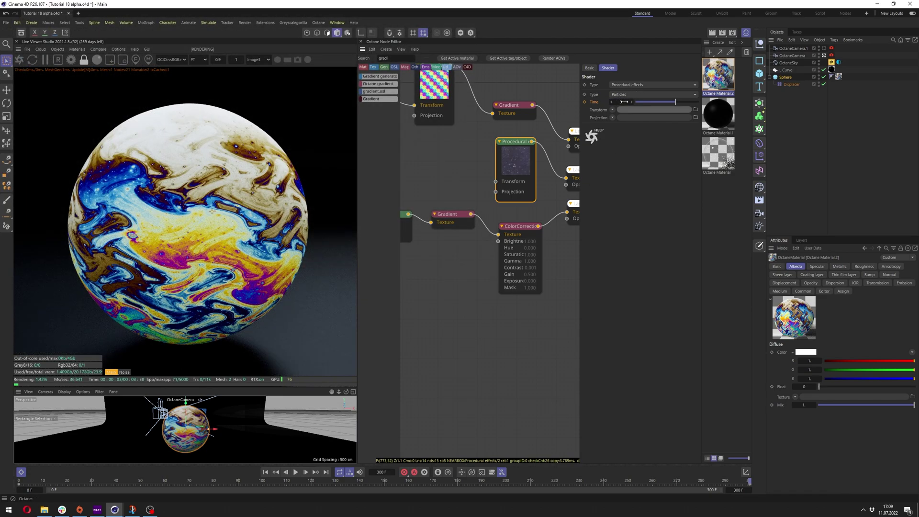
left_click(624, 101)
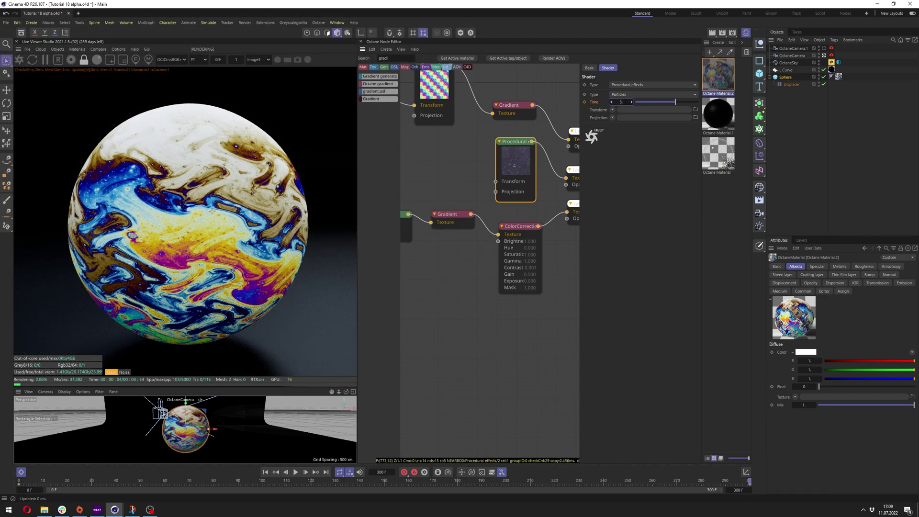
type("-1")
key("Return")
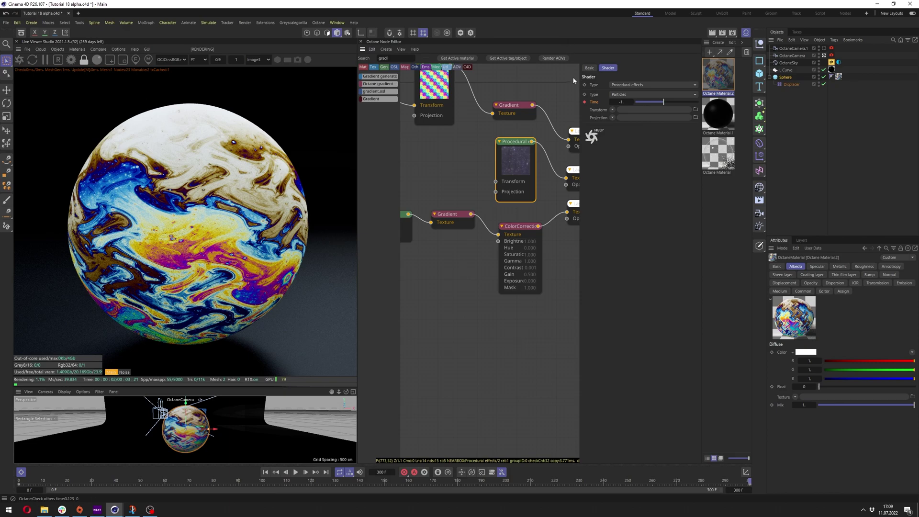
- Open the F-curve of the particles node's Time parameter and make its keyframes linear, closing the timeline window when done
right_click(593, 102)
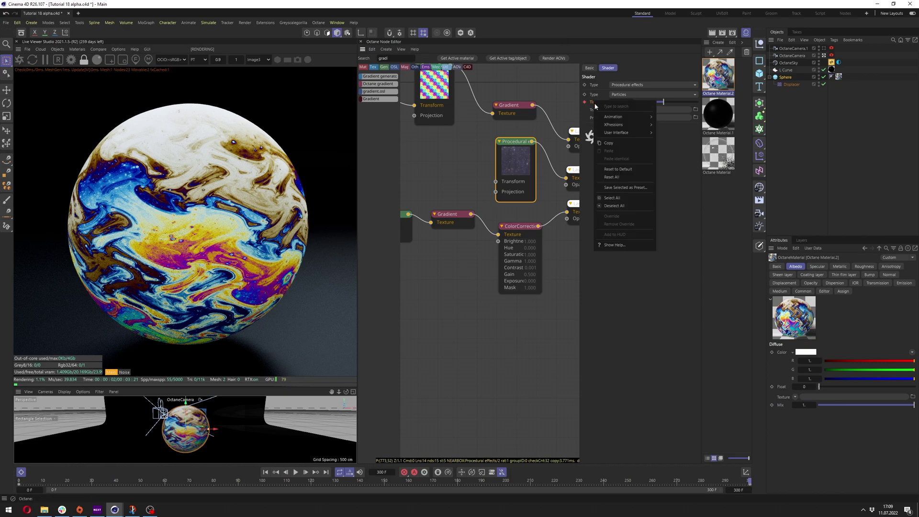
left_click(670, 119)
right_click(593, 101)
mouse_move(614, 118)
left_click(668, 197)
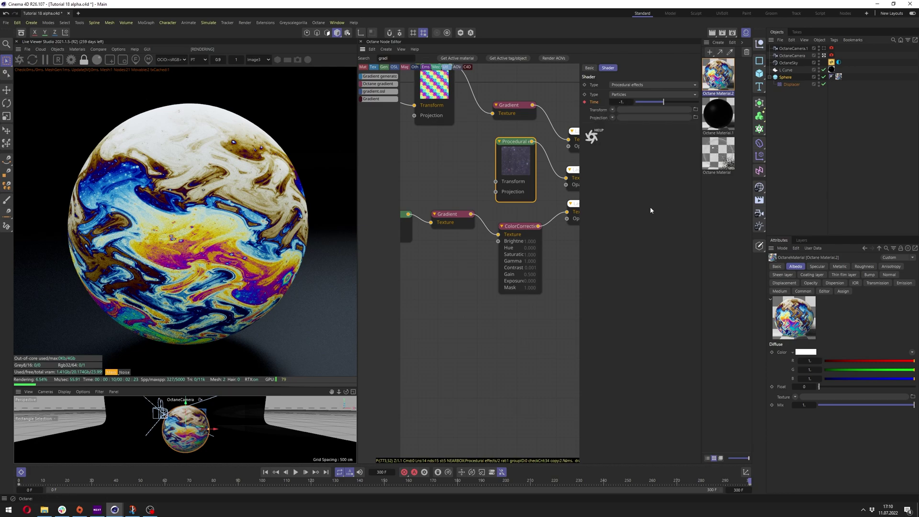
left_click(314, 264)
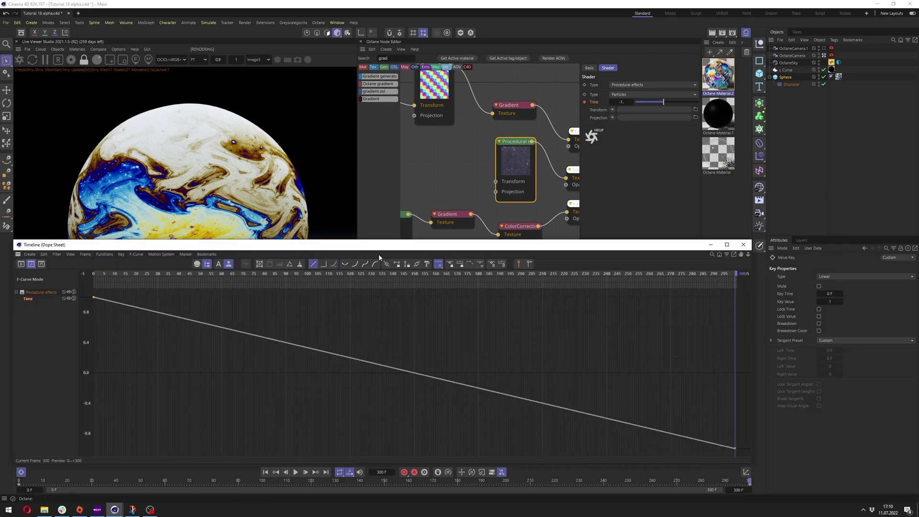
left_click(713, 246)
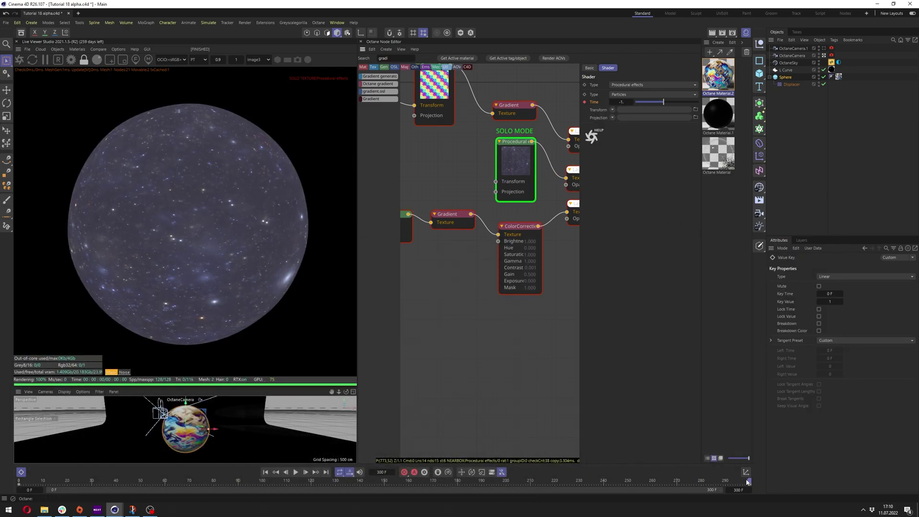
- Scrub the timeline to check the particle texture's animation in solo mode, and turn solo mode off
mouse_move(747, 482)
left_mouse_down()
mouse_move(20, 488)
mouse_move(750, 479)
left_mouse_up()
right_click(524, 171)
left_click(542, 186)
- Select the CustomPattern node with the Paint colors effect, set its Time to 0, and keyframe it at frame 0
middle_click_drag(440, 142, 437, 206)
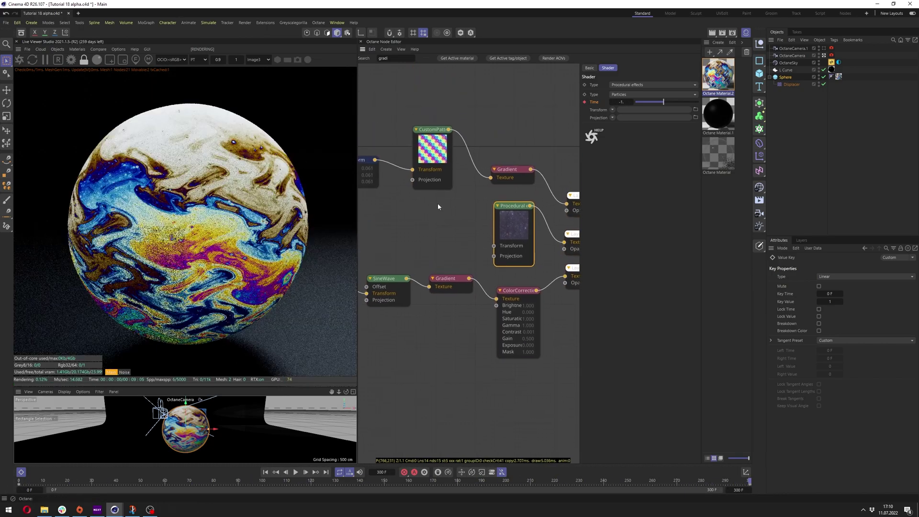
right_click(435, 154)
left_click(433, 156)
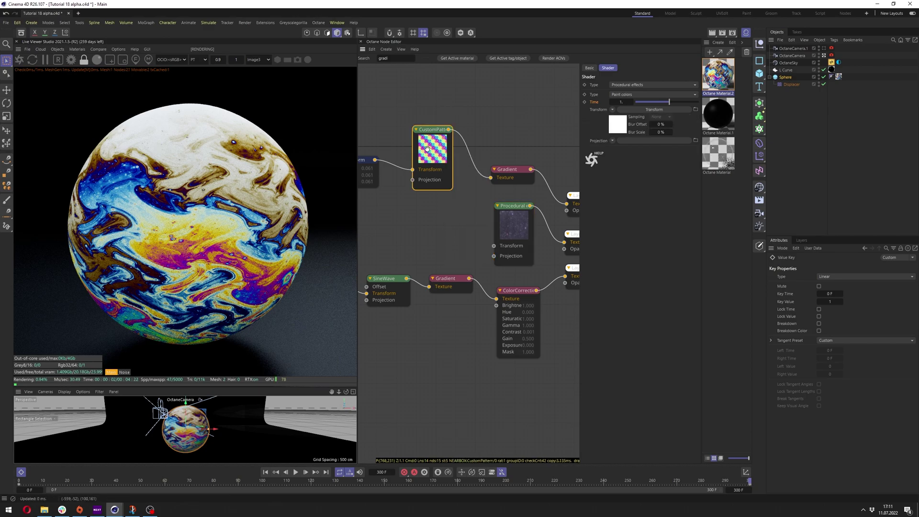
right_click(431, 157)
left_click(390, 148)
middle_click_drag(390, 149, 406, 147)
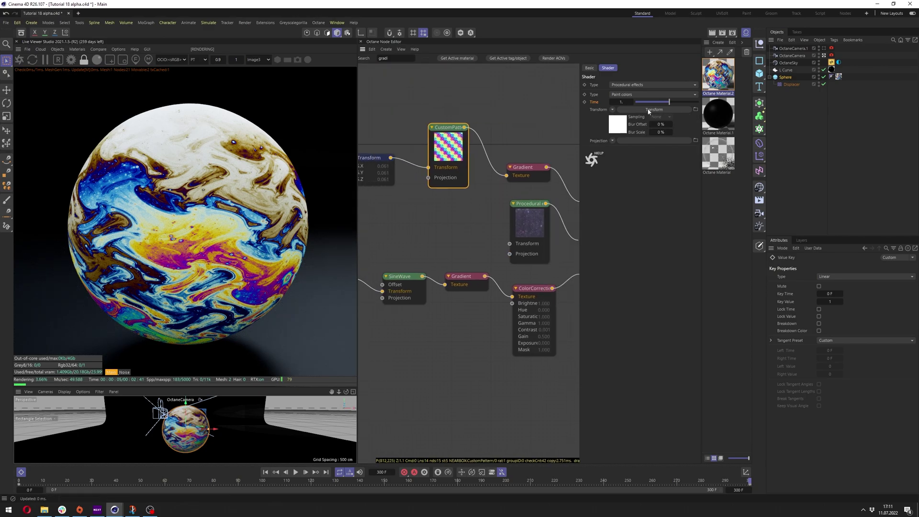
left_click(265, 472)
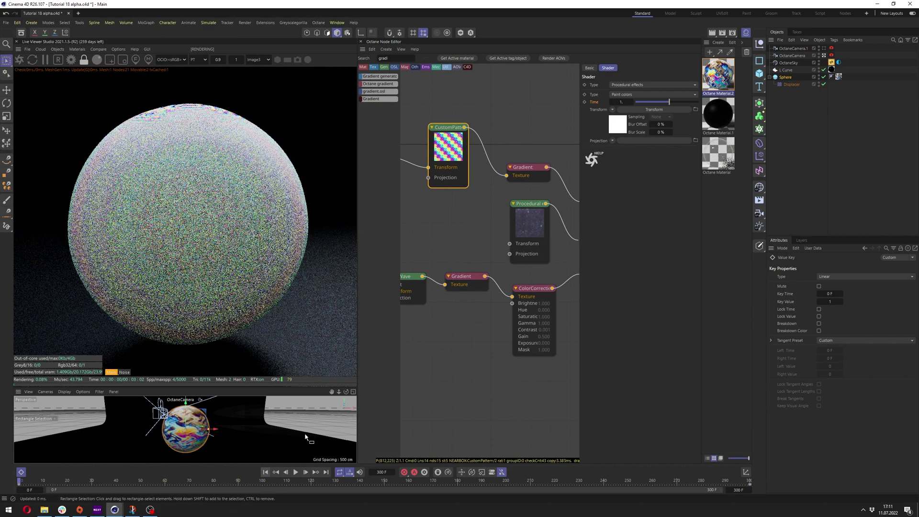
left_click_drag(616, 102, 659, 105)
type("0")
key("Return")
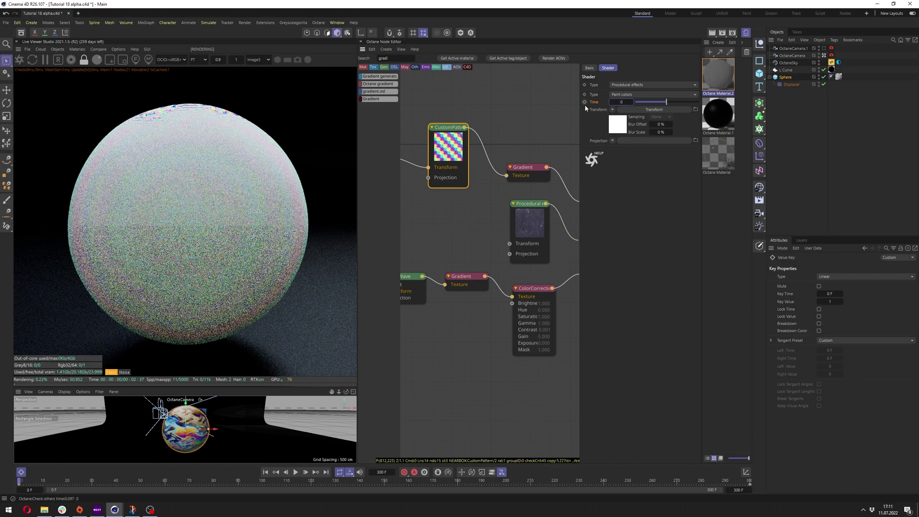
left_click(584, 102)
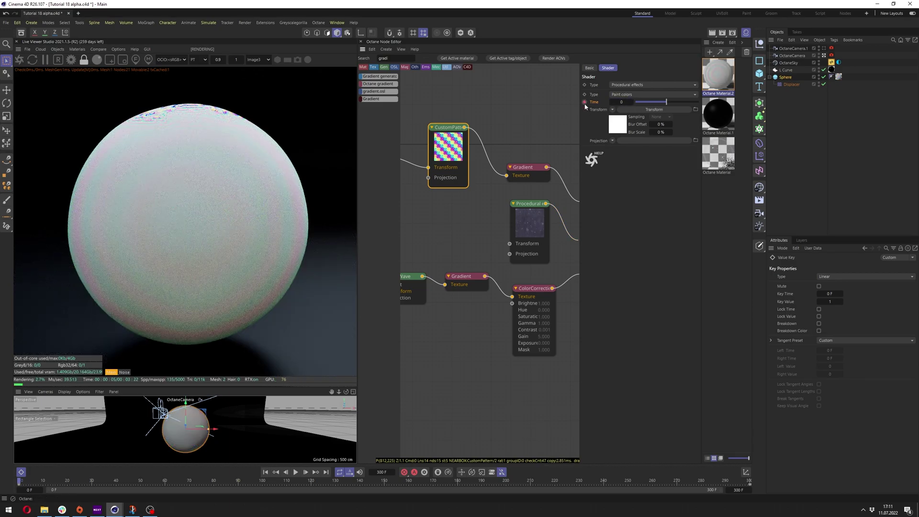
- Go to frame 300, set the Paint colors node's Time to 20, and keyframe it there
left_click(326, 473)
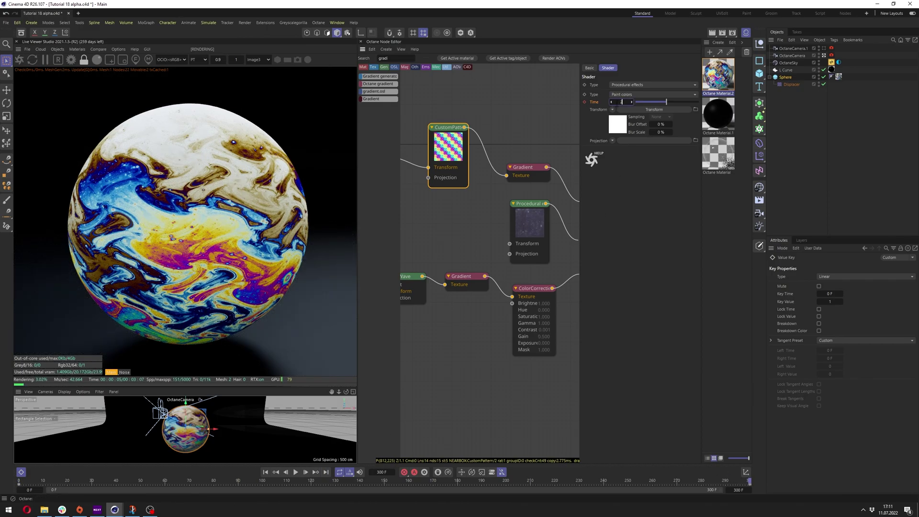
key("Return")
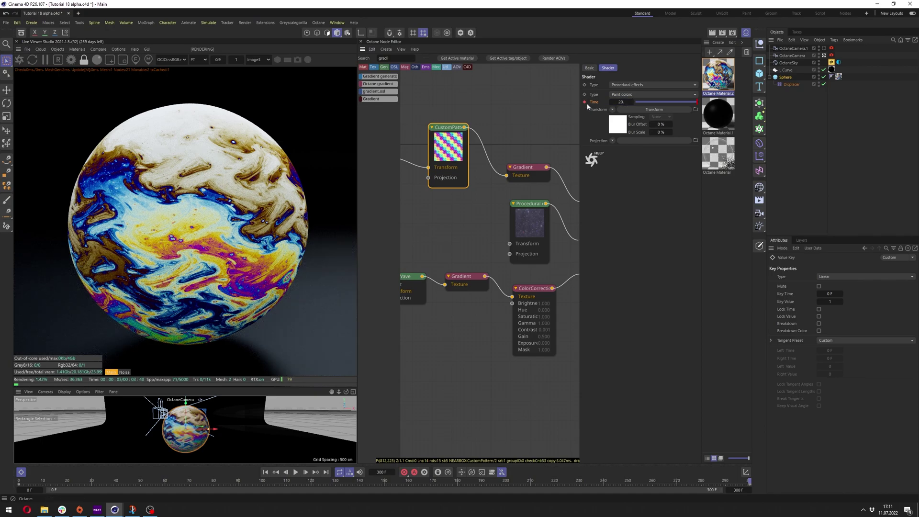
- Open the F-curve of the Paint colors node's Time parameter, make its keyframes linear, and close the timeline window
right_click(595, 102)
mouse_move(616, 118)
key("Escape")
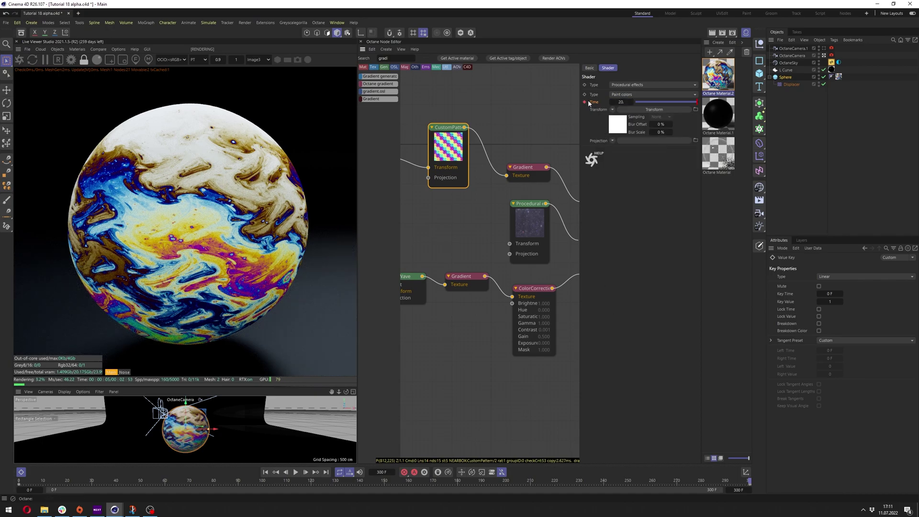
right_click(597, 106)
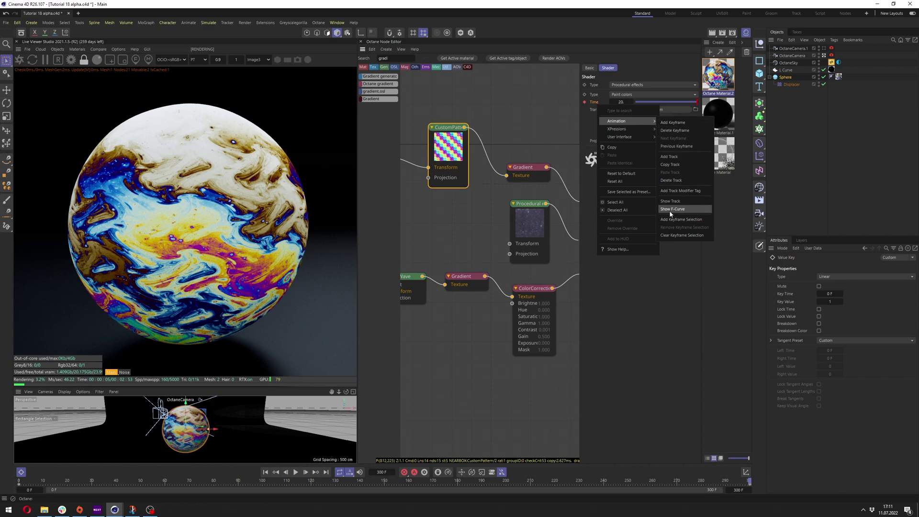
left_click(670, 211)
key("shift+F3")
left_click(313, 263)
left_click(711, 245)
- Solo the CustomPattern node and scrub the early frames of the timeline to check the Paint colors animation
right_click(458, 139)
left_click(478, 157)
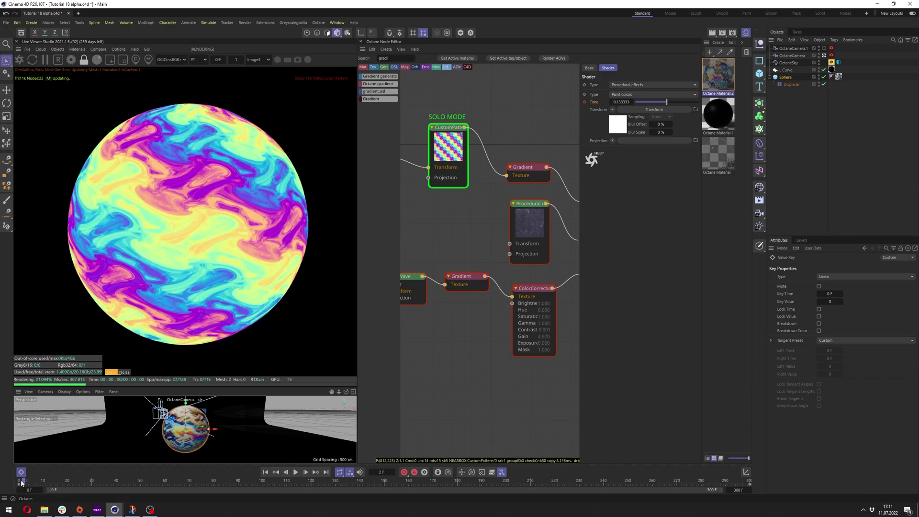
left_click_drag(72, 483, 17, 483)
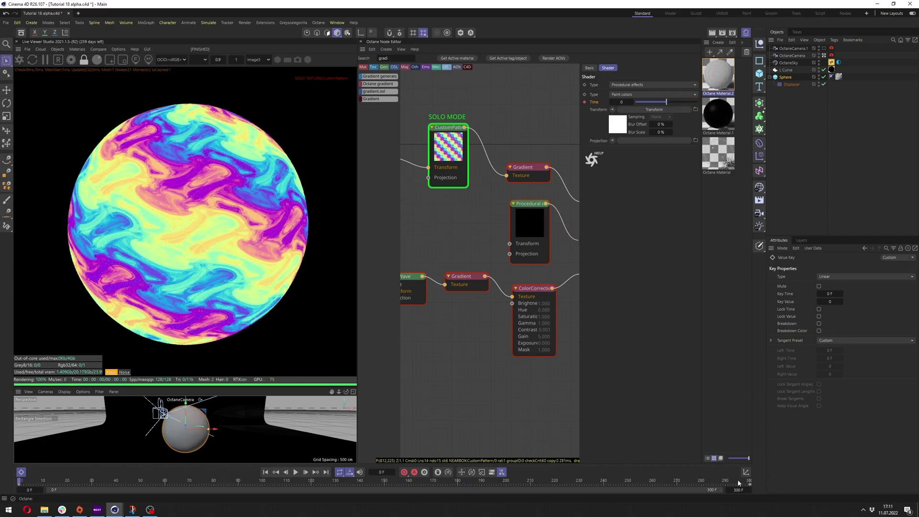
- Set the Paint colors node's Time keyframe at frame 300 to 40
left_click(749, 482)
left_click_drag(616, 103, 639, 104)
type("40")
key("Return")
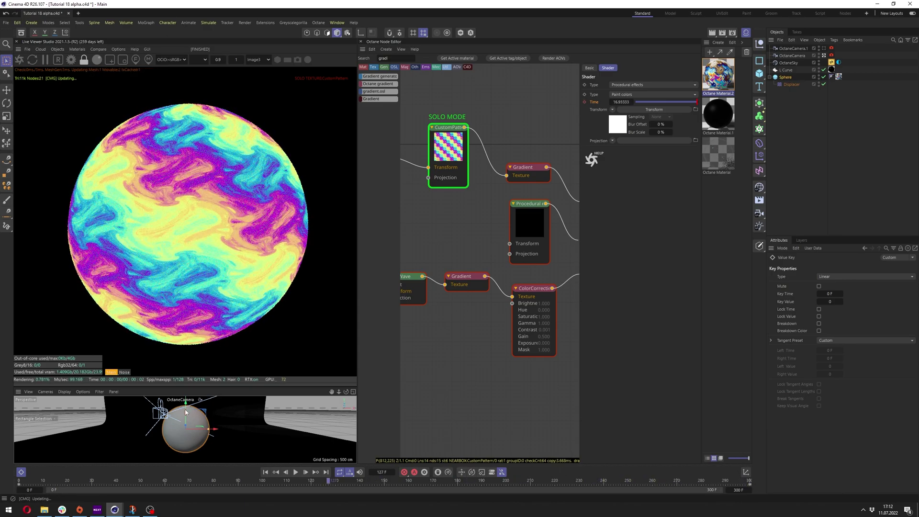
- Return to frame 0, turn off solo mode on the CustomPattern node, and scrub the timeline to review the full material
left_click(266, 473)
right_click(466, 172)
left_click(482, 189)
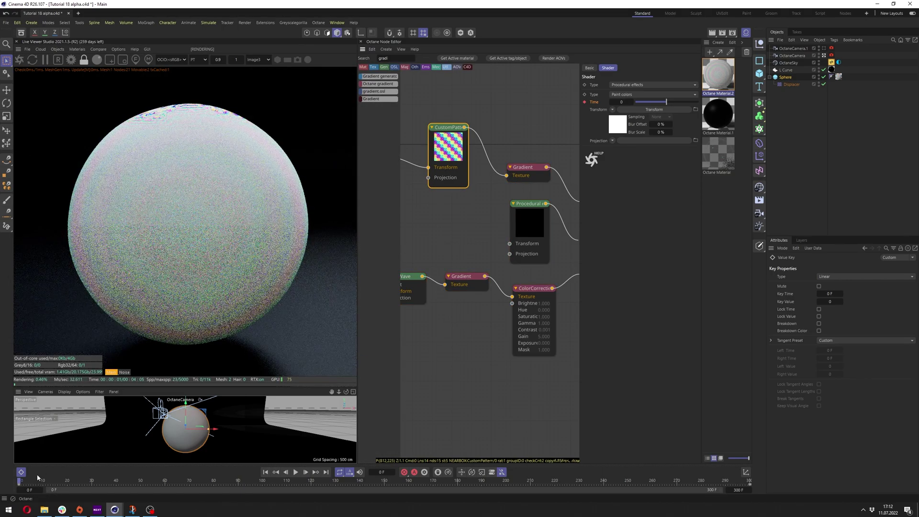
left_click_drag(20, 483, 326, 483)
left_click(74, 481)
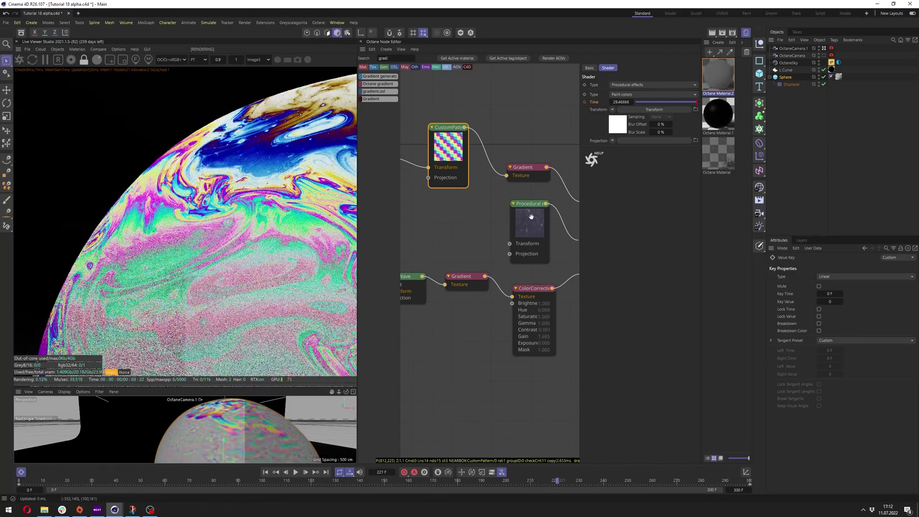
- Select the Procedural effects node with the Particles type and scrub the timeline to review its Time animation in the close-up
left_click_drag(529, 215, 534, 214)
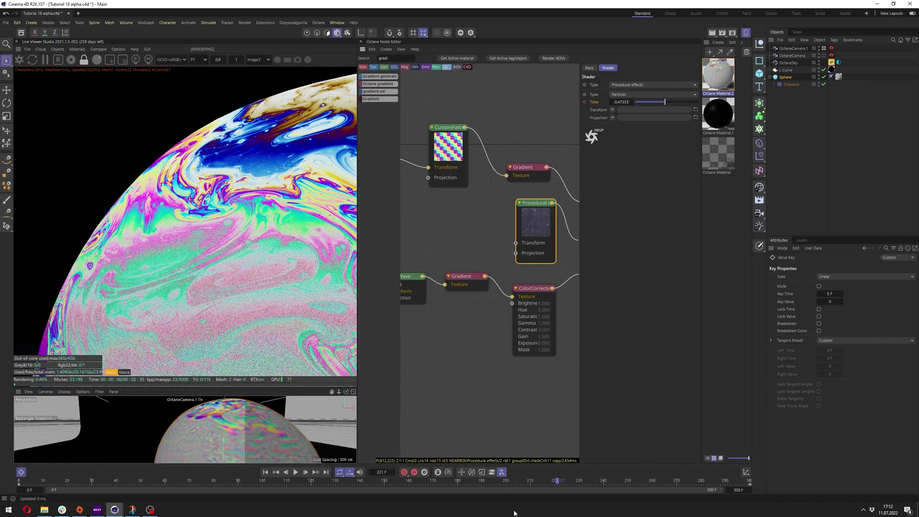
left_click_drag(558, 481, 767, 471)
left_click_drag(711, 465, 47, 455)
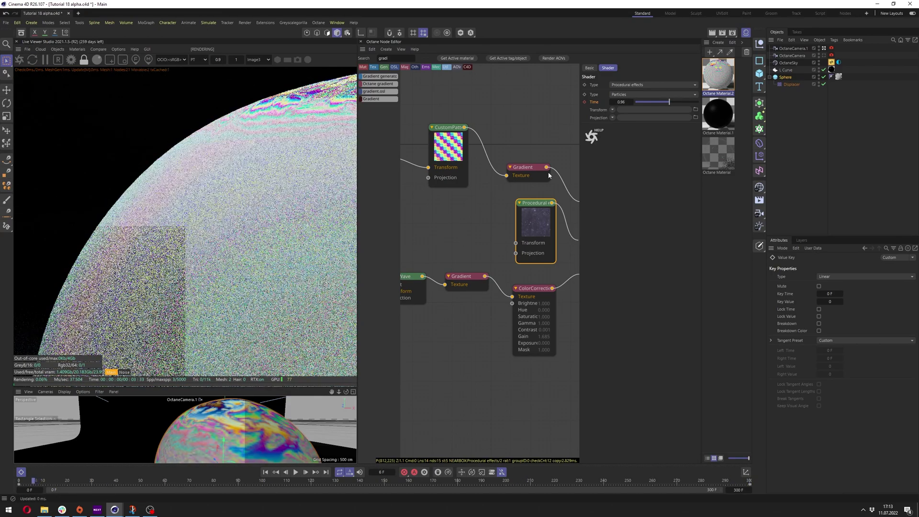
- Connect the Falloffmap node to the Octane material's Albedo input and position it beside the material node
middle_click_drag(565, 167, 372, 170)
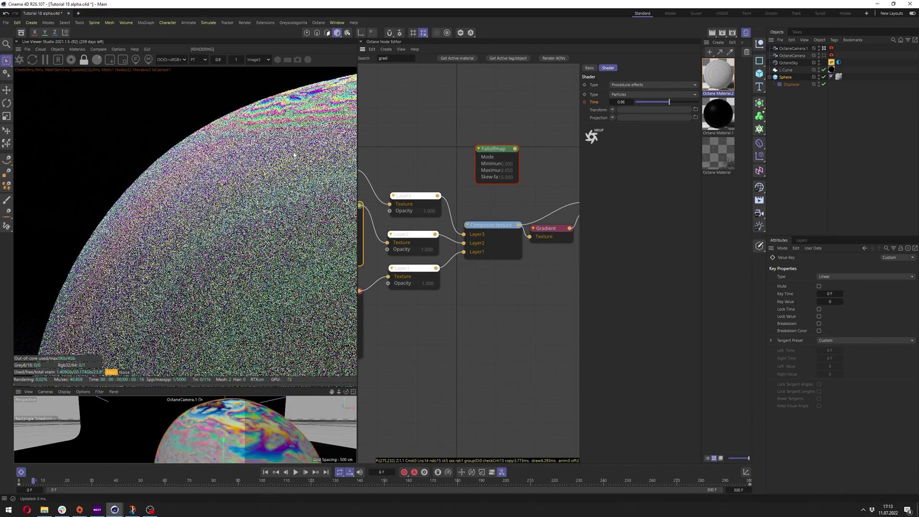
middle_click_drag(549, 151, 462, 156)
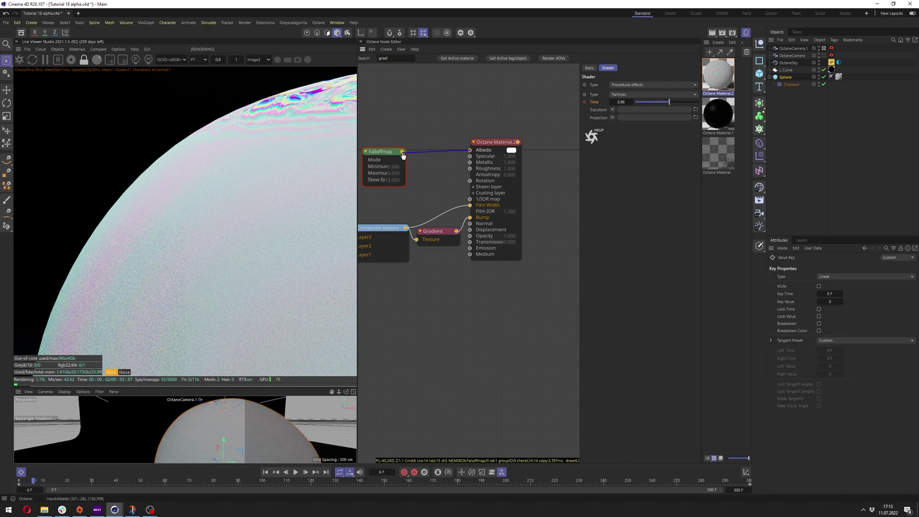
left_click_drag(402, 155, 402, 153)
mouse_move(360, 151)
middle_click_drag(428, 174, 461, 169)
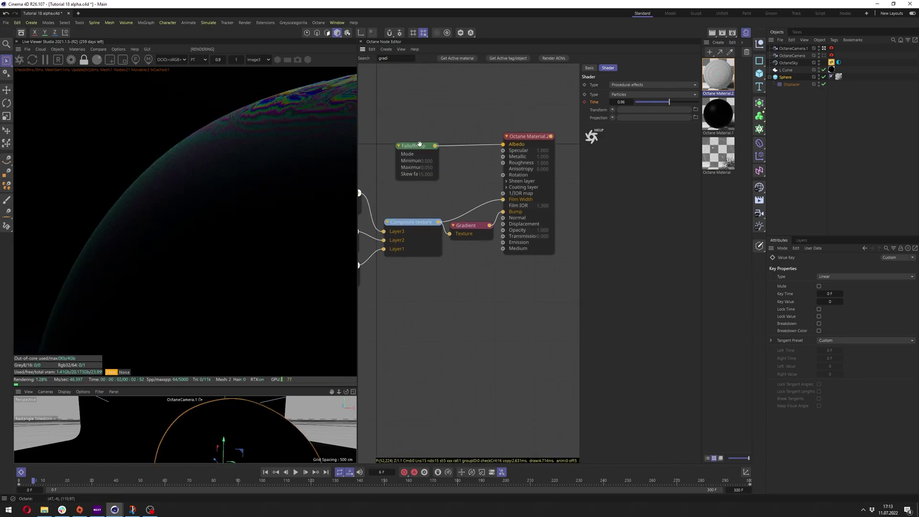
left_click_drag(415, 146, 439, 137)
- Select the Octane material node, review its Metallic setting, and set its Roughness float to 0.04
left_click(527, 137)
left_click(652, 68)
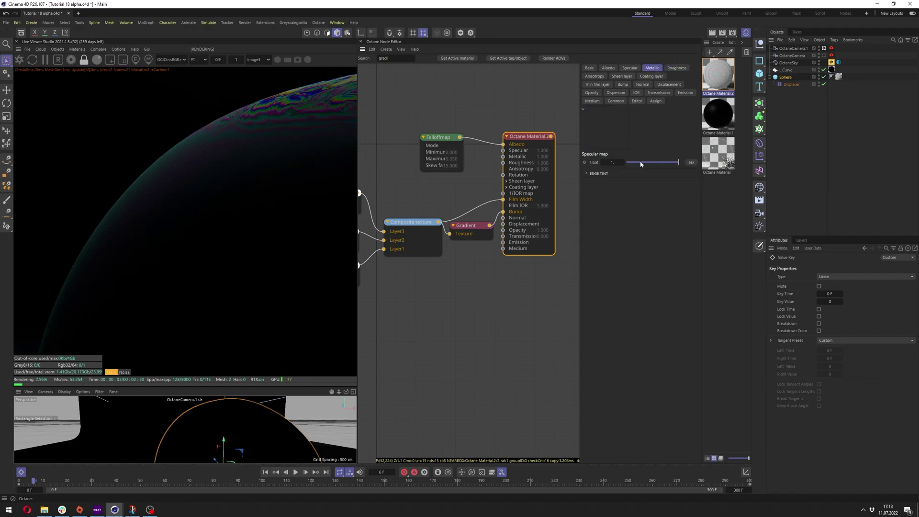
left_click(676, 67)
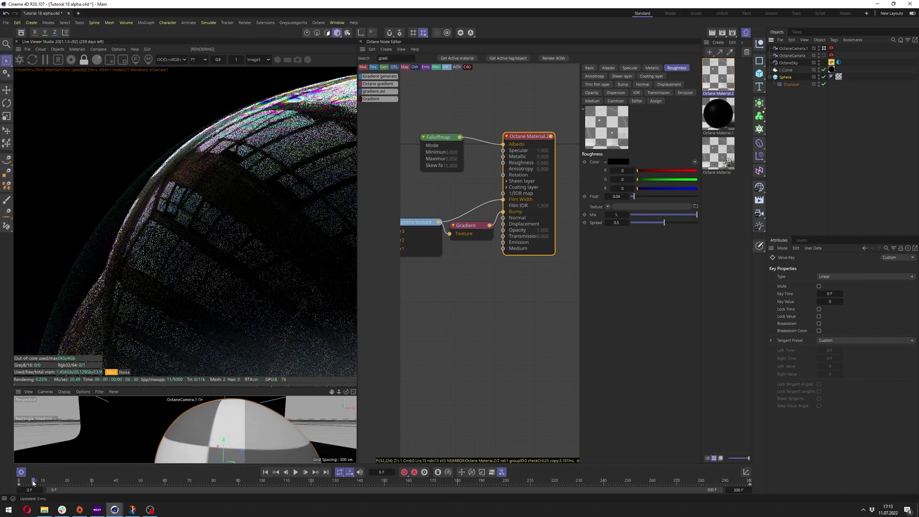
- Scrub the timeline to frame 158 and inspect the sphere's colorful edge and dark reflections using a render region
left_click_drag(33, 482, 235, 481)
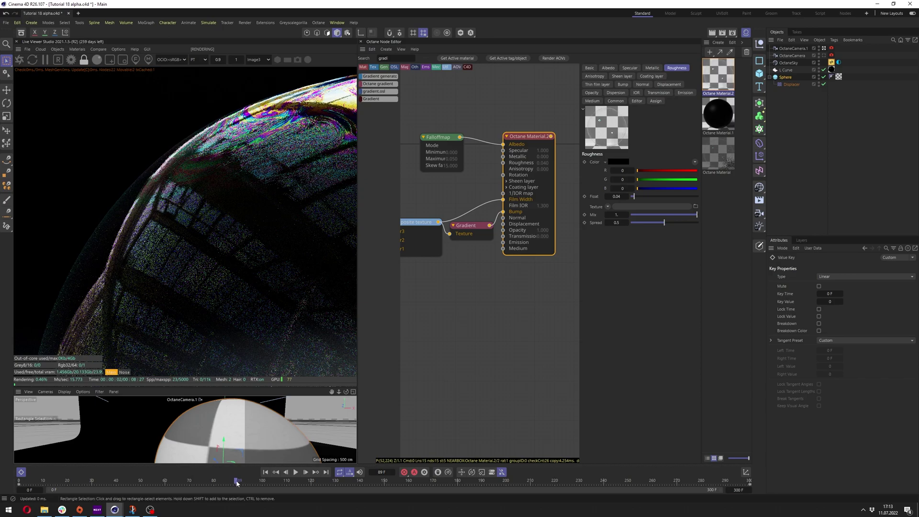
left_click_drag(326, 210, 174, 141)
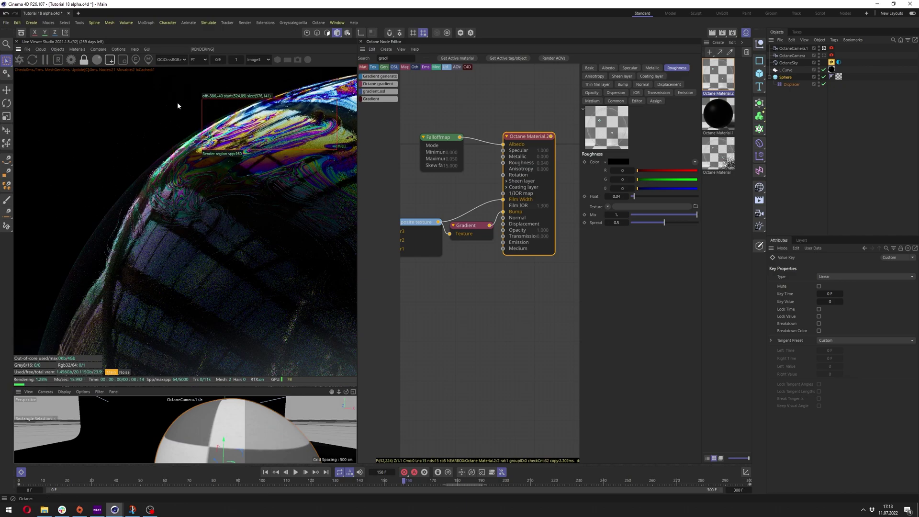
left_click_drag(179, 104, 355, 174)
left_click_drag(143, 179, 307, 362)
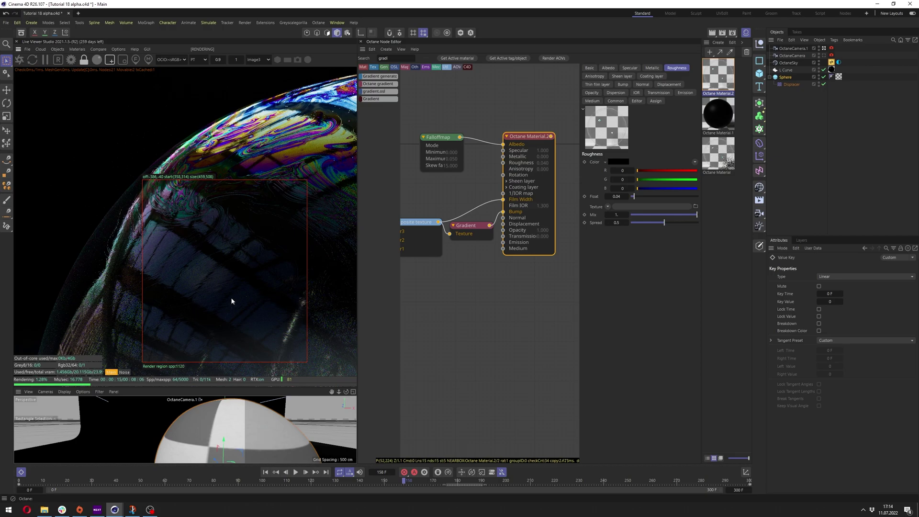
- Turn off the render region and scrub the timeline to check the animated surface up to frame 104
left_click(111, 61)
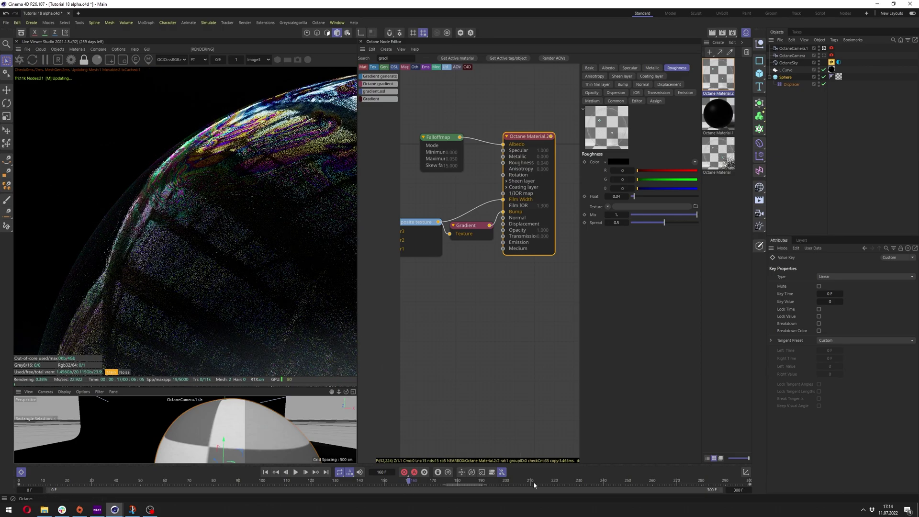
left_click_drag(543, 482, 140, 490)
left_click(272, 481)
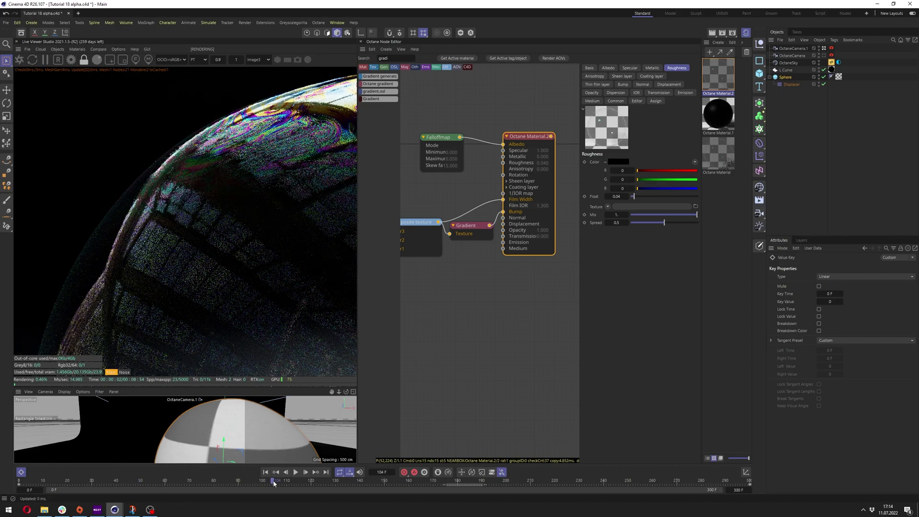